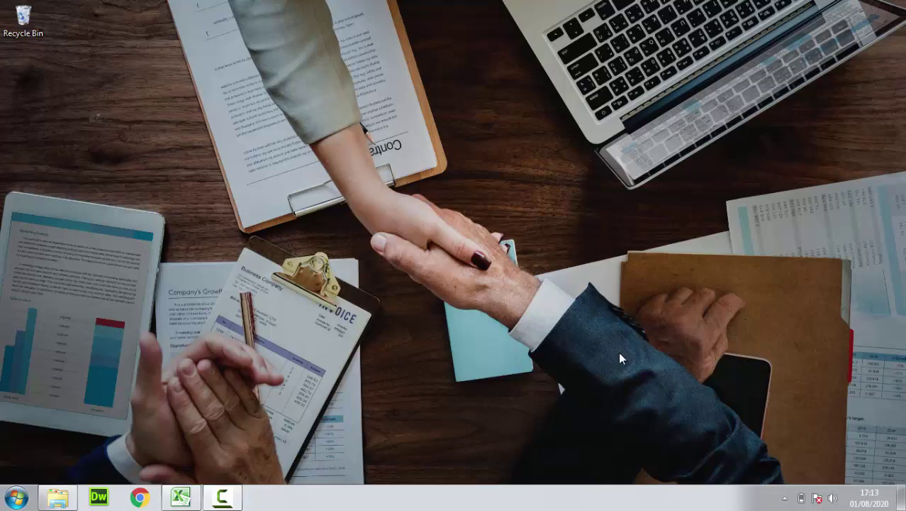
Bring the P&L workbook's Data sheet onscreen and begin selecting the table from its headers.
click(183, 498)
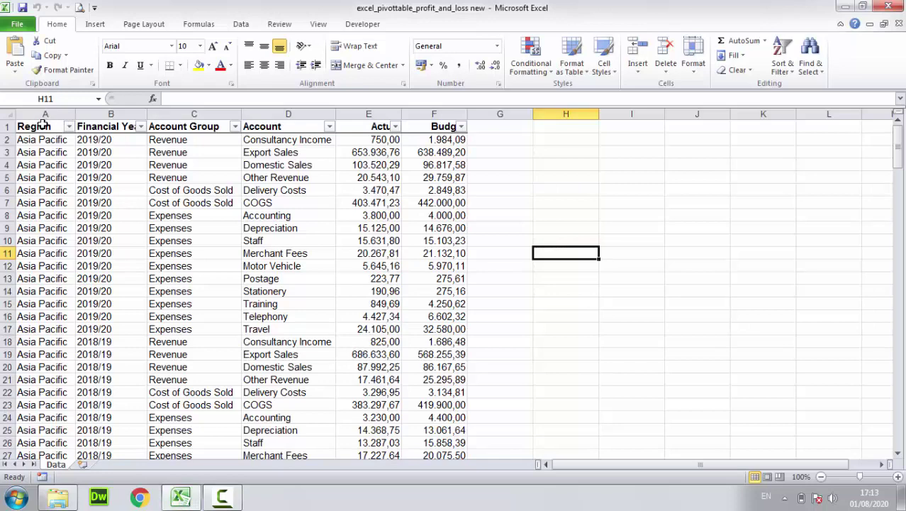
mouse_move(40, 126)
mouse_down()
mouse_move(424, 382)
mouse_move(442, 455)
mouse_up()
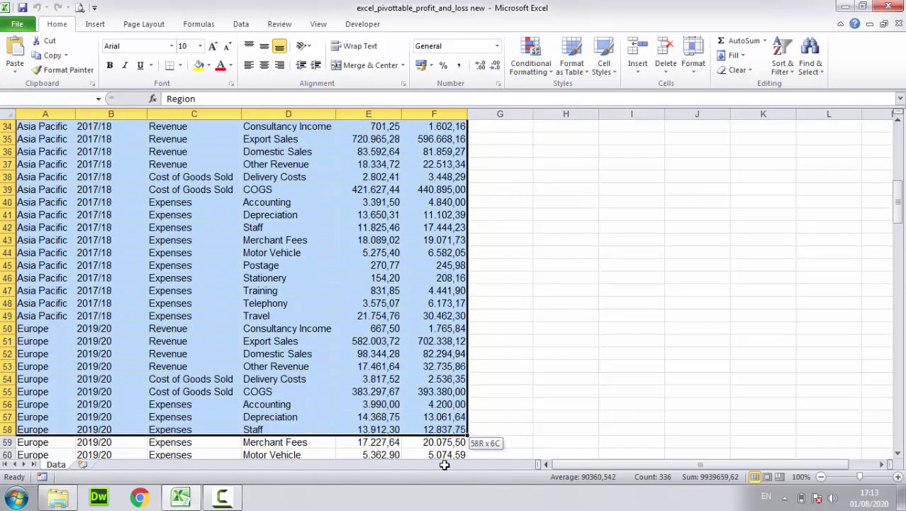
drag(442, 454, 573, 485)
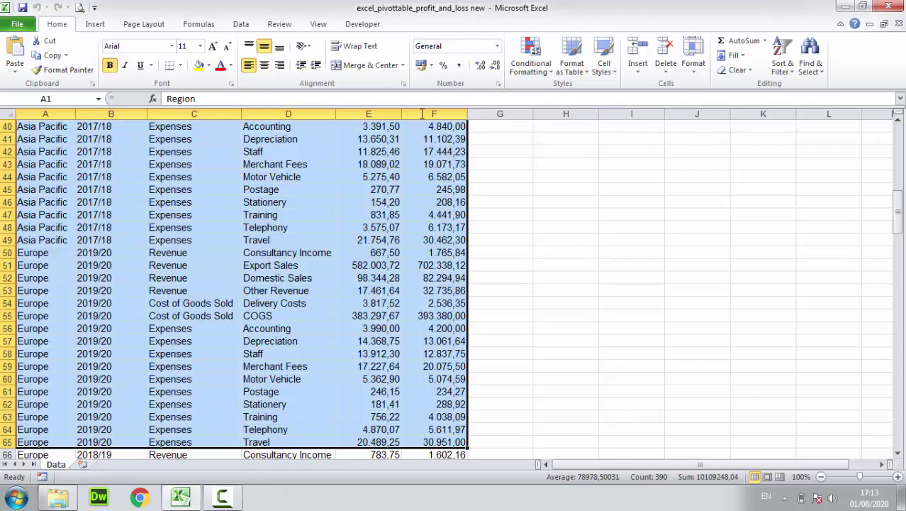
scroll(254, 307, up, 4)
scroll(253, 305, up, 9)
click(252, 163)
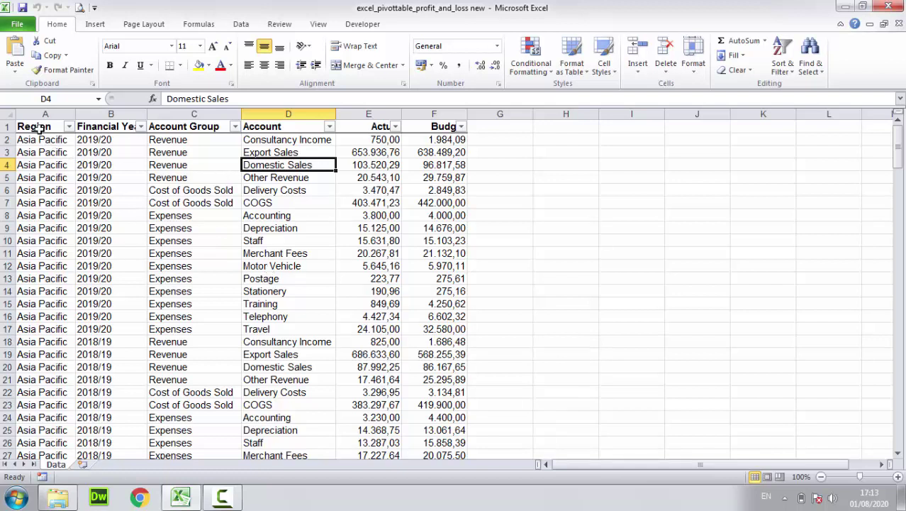
Select the full data table A1:F193, from the header row down to row 193.
mouse_move(36, 128)
mouse_down()
mouse_move(427, 132)
mouse_move(433, 508)
mouse_up()
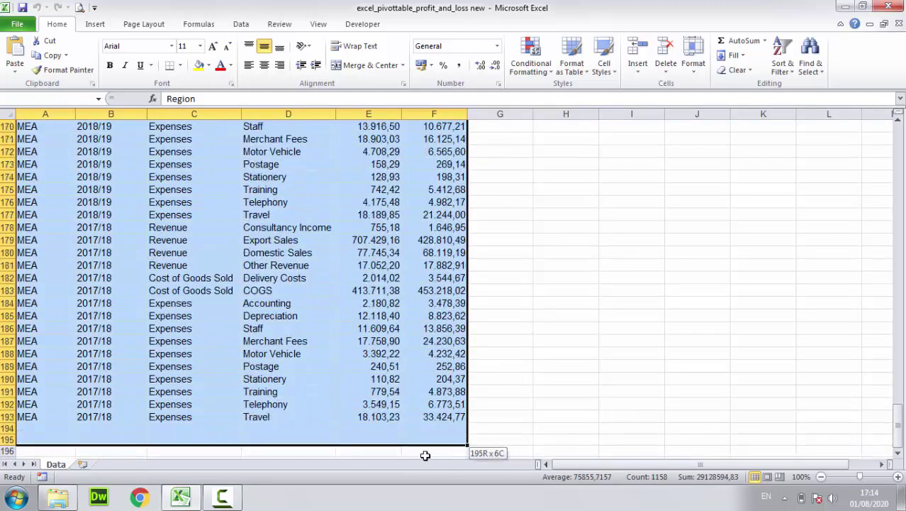
drag(433, 508, 301, 394)
scroll(293, 348, up, 14)
scroll(263, 318, up, 13)
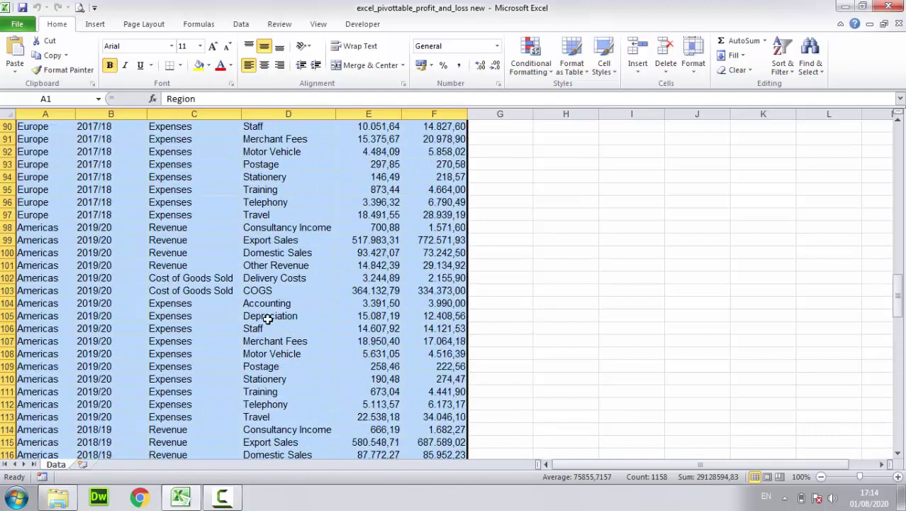
scroll(173, 229, up, 8)
scroll(168, 217, up, 13)
scroll(168, 217, up, 9)
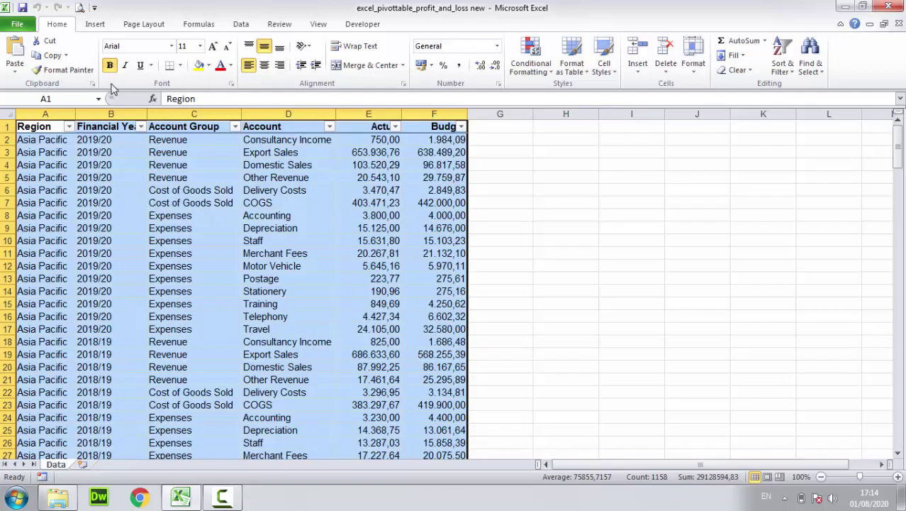
Insert an empty PivotTable from the selected data on a new worksheet.
click(95, 23)
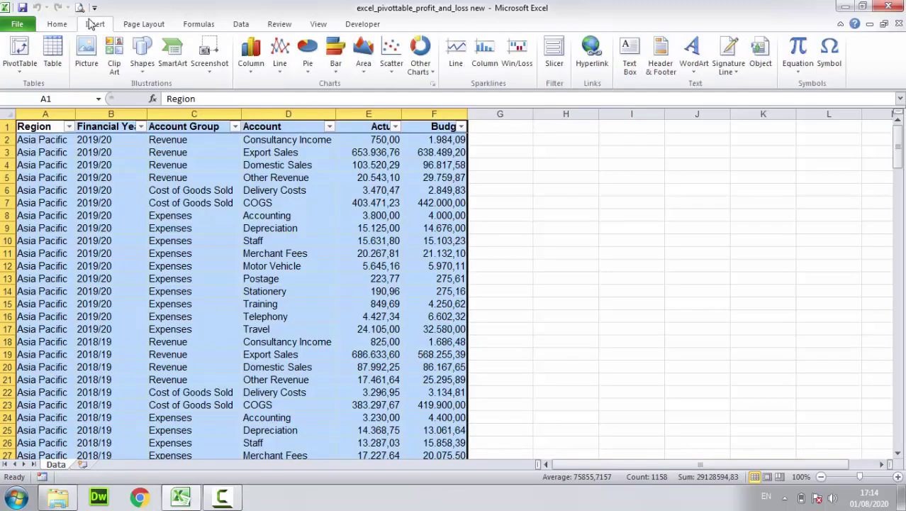
click(20, 51)
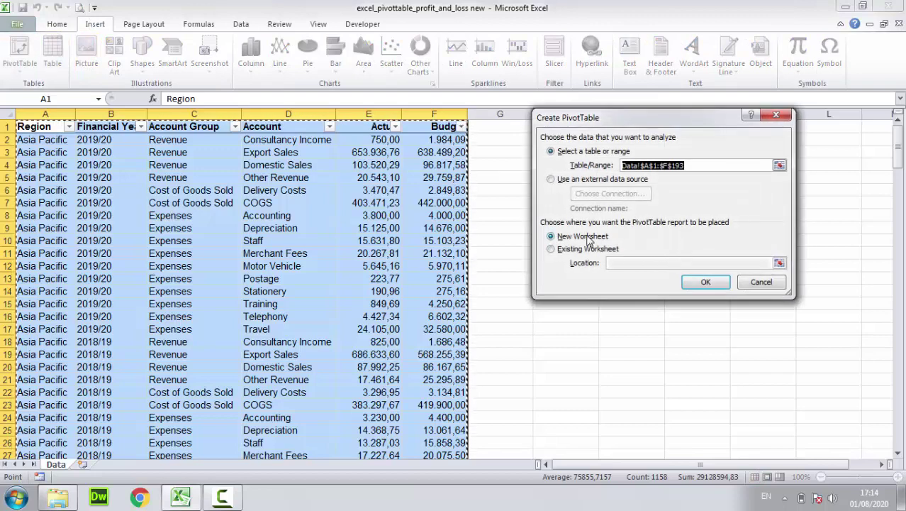
click(700, 283)
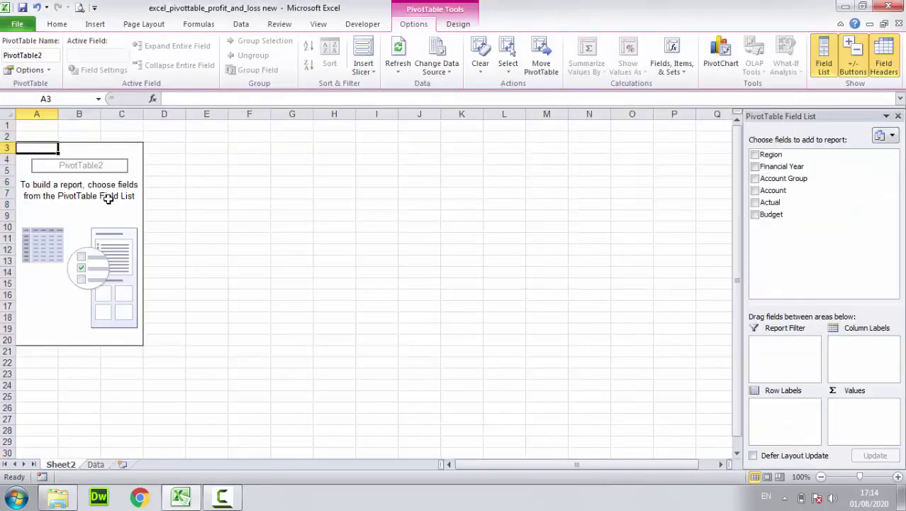
click(108, 199)
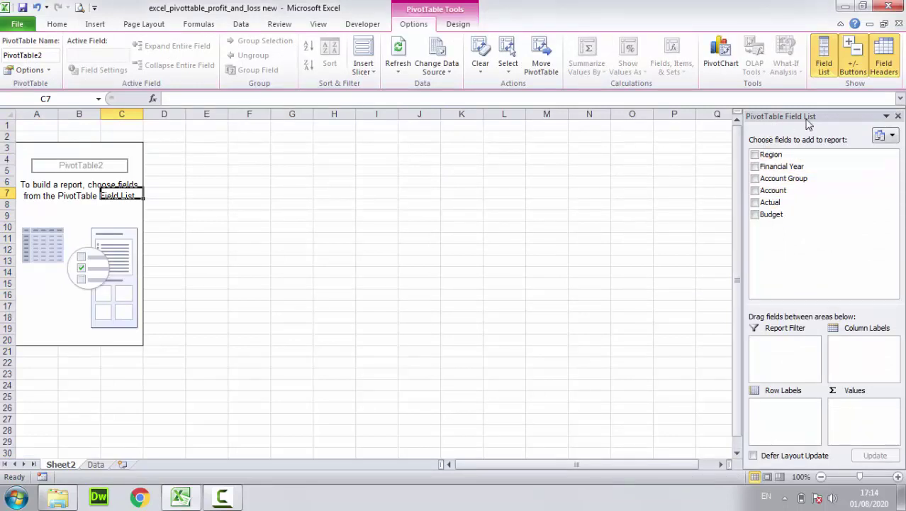
Add Account Group and Account as rows and Actual and Budget as summed values.
click(755, 178)
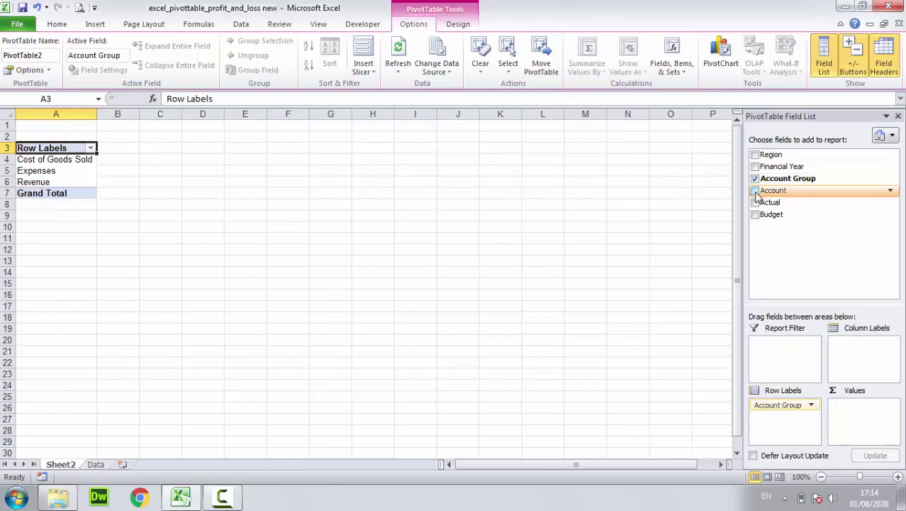
click(755, 190)
click(755, 202)
click(756, 215)
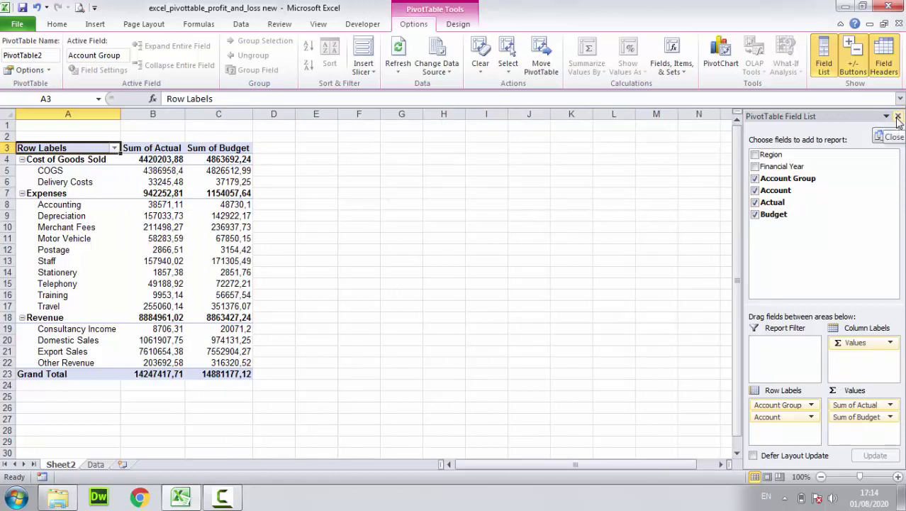
click(897, 117)
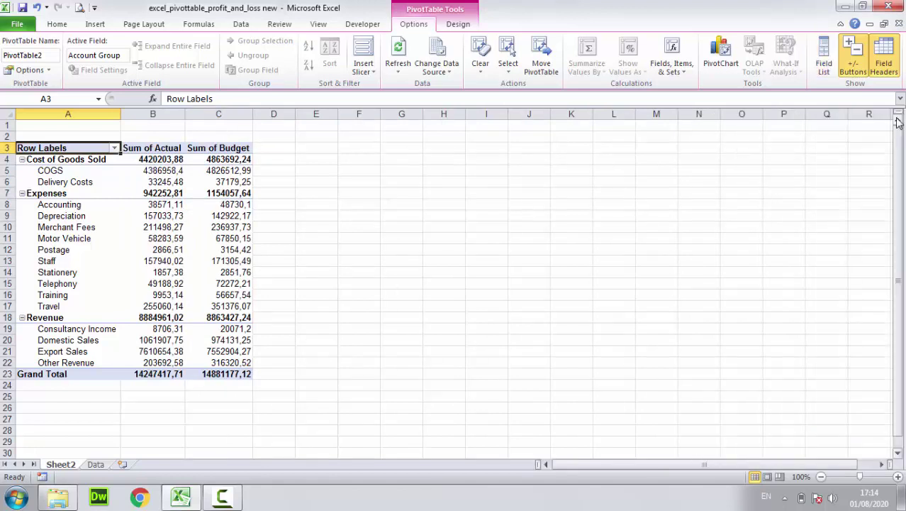
Format Sum of Actual as Number with 0 decimals and a 1000 separator.
click(154, 160)
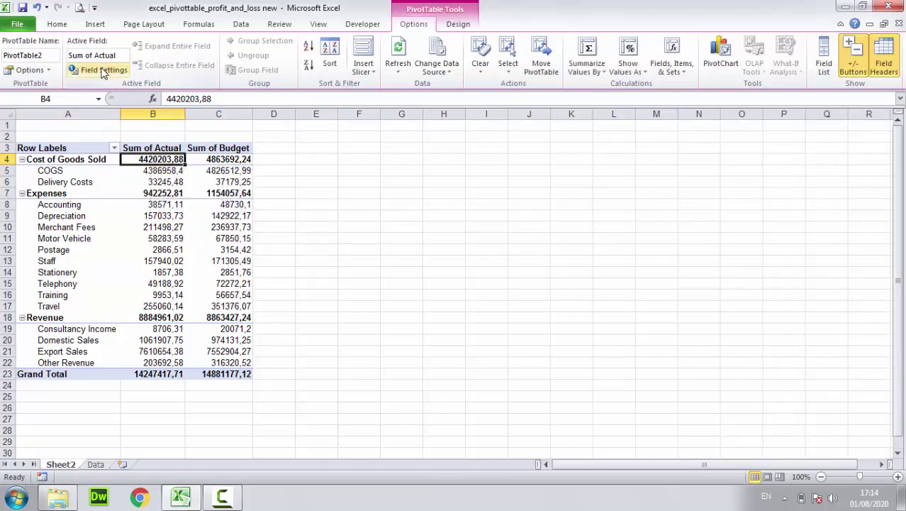
click(101, 69)
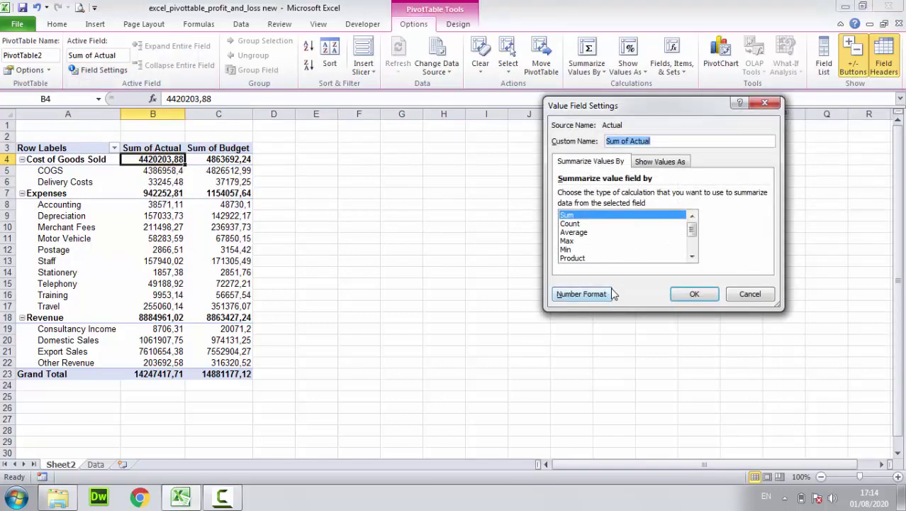
click(581, 293)
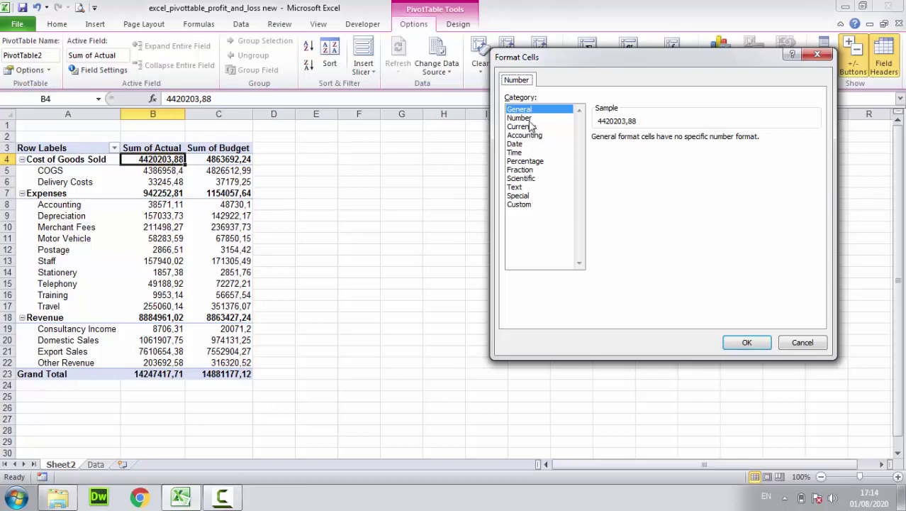
click(528, 117)
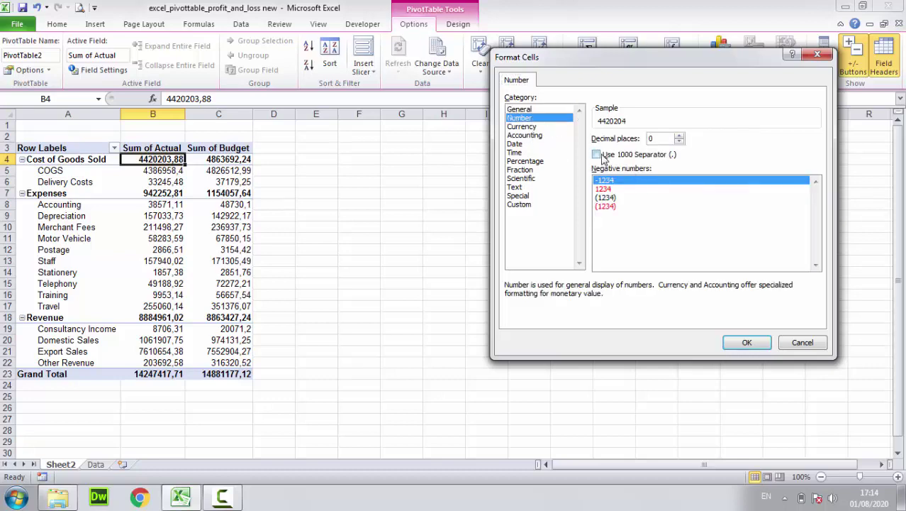
click(596, 155)
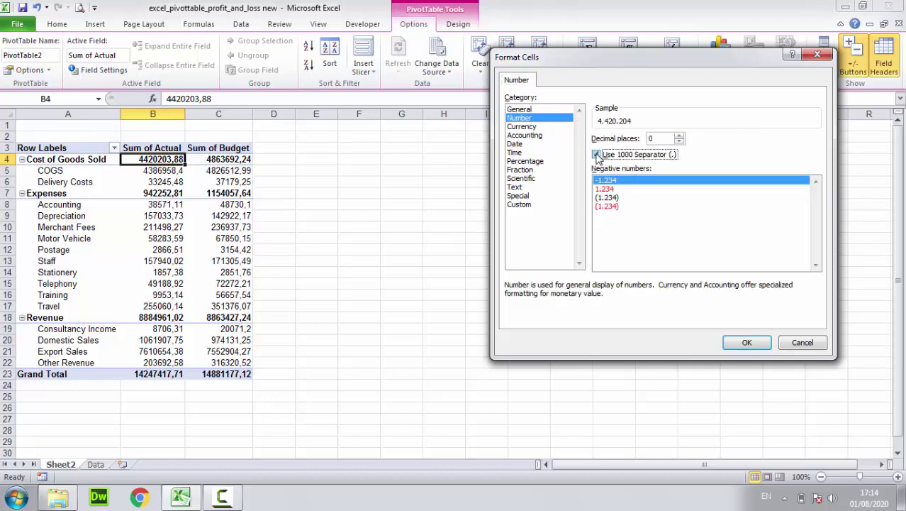
click(744, 342)
click(693, 295)
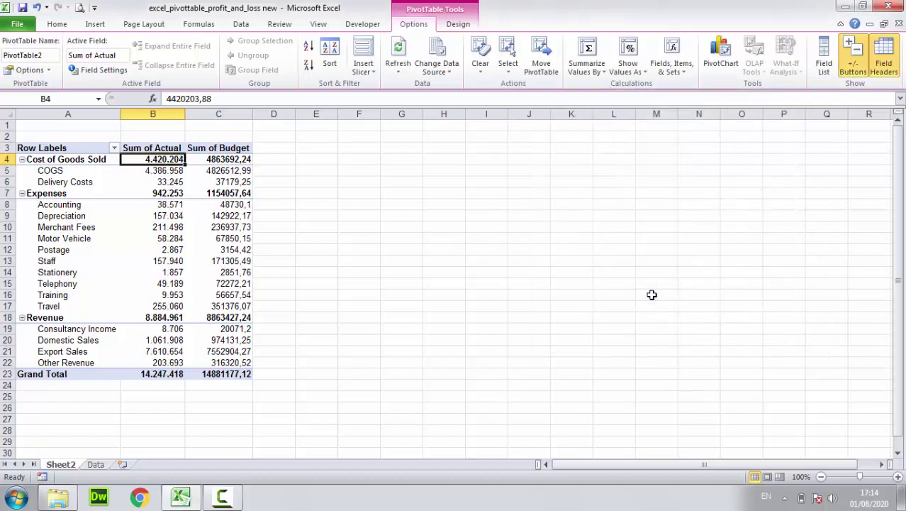
Select the formatted Actual values B4 through B23.
click(240, 157)
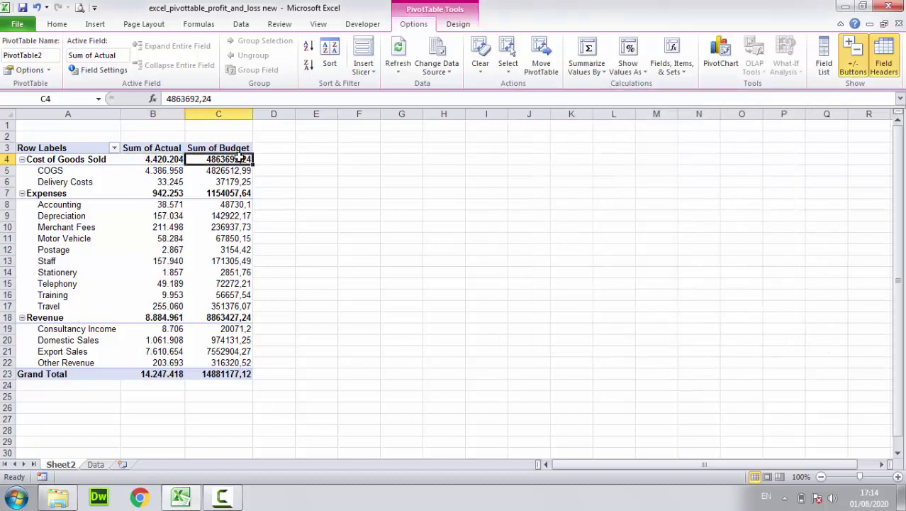
drag(176, 158, 178, 378)
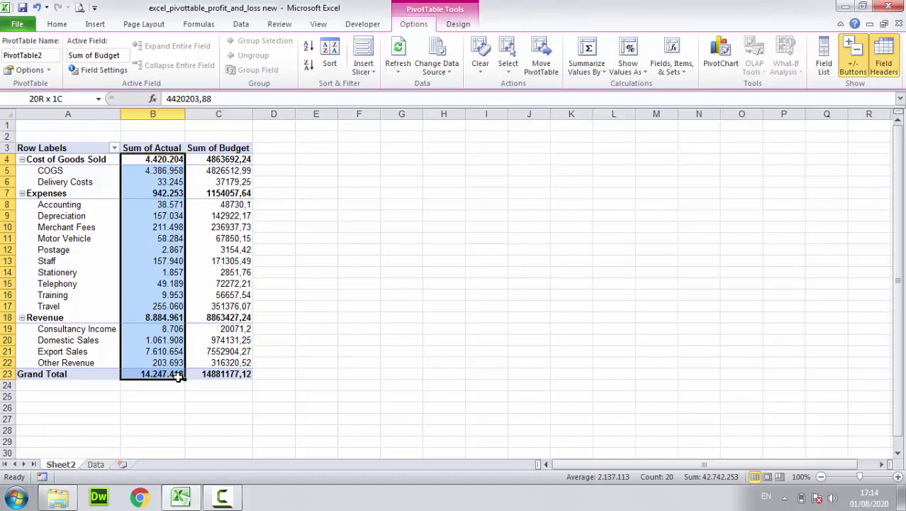
click(234, 159)
drag(170, 159, 177, 375)
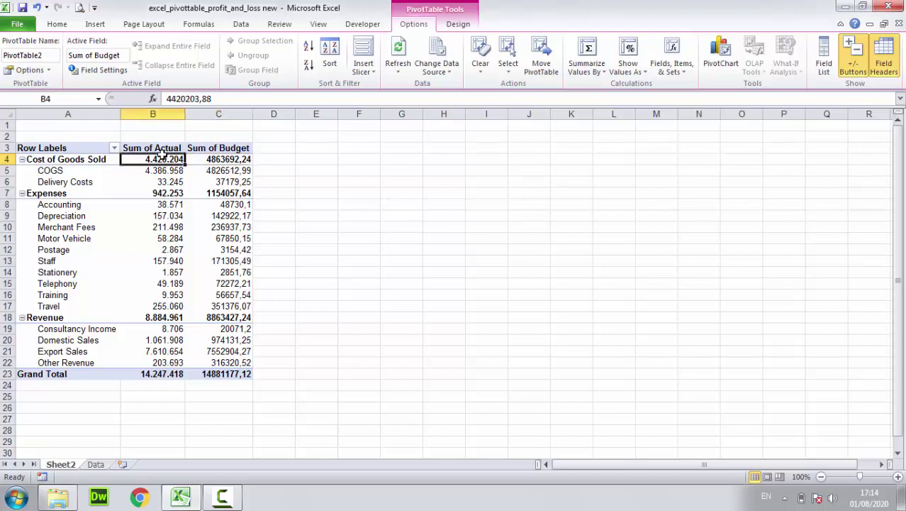
Change Sum of Actual to Currency with 0 decimals and the $ English (Australia) symbol.
click(170, 159)
click(92, 69)
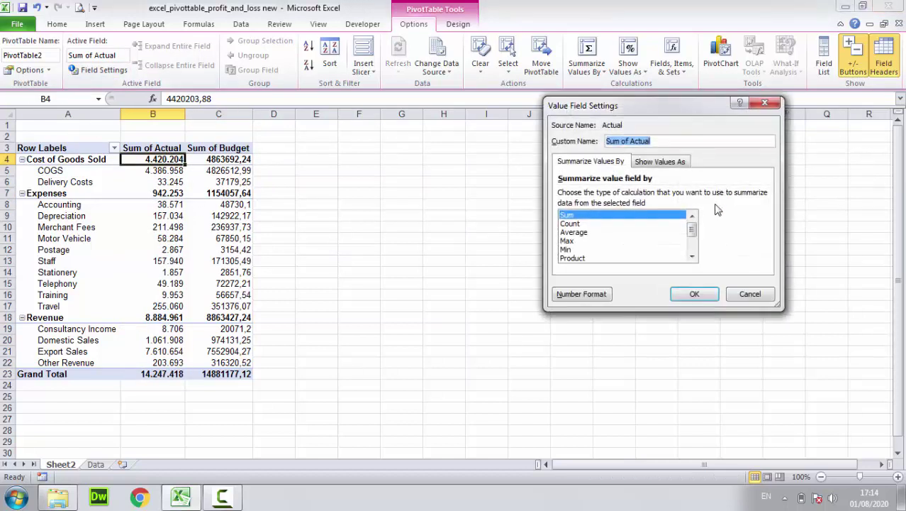
click(594, 293)
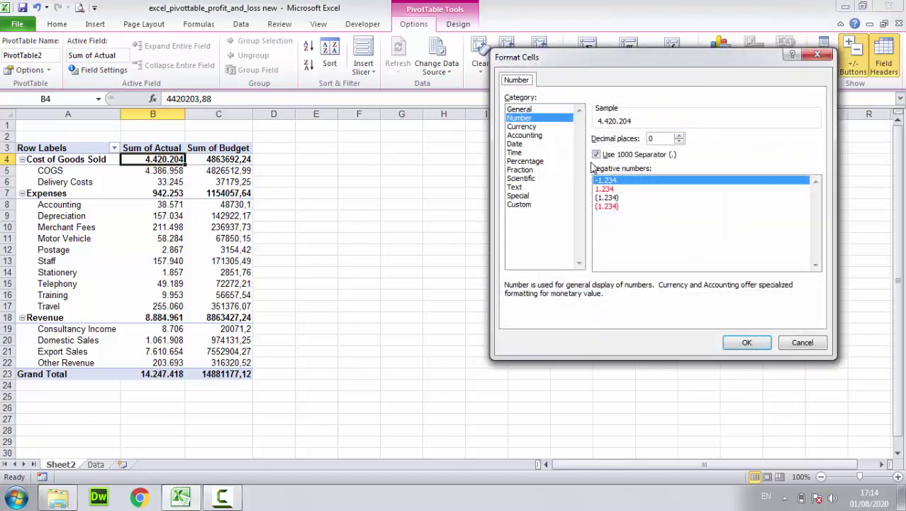
click(530, 127)
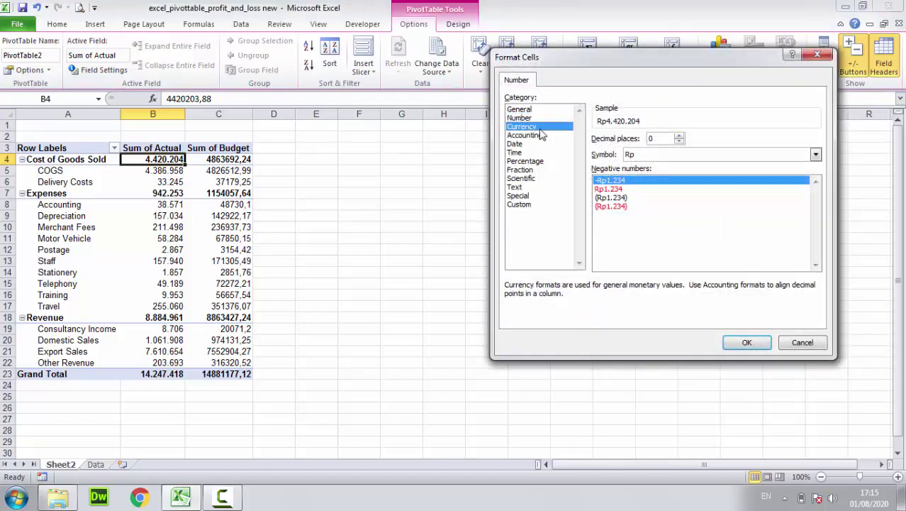
click(816, 155)
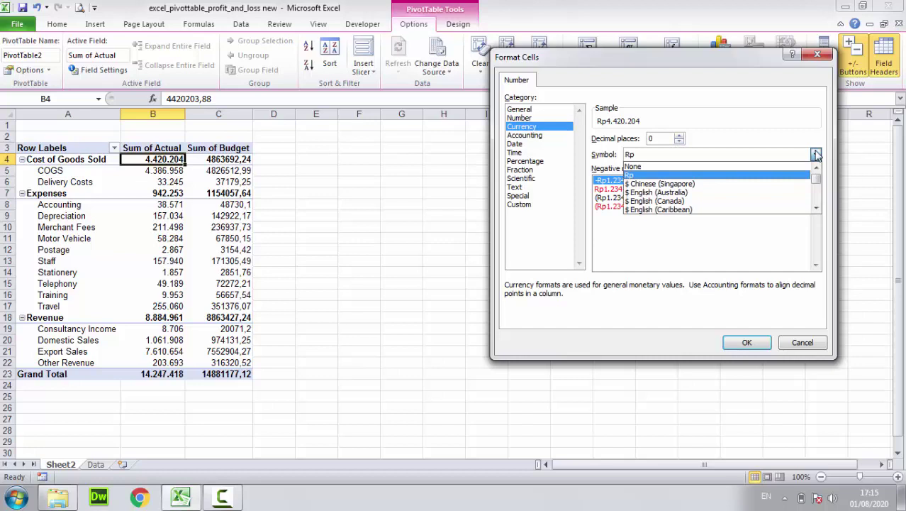
click(687, 193)
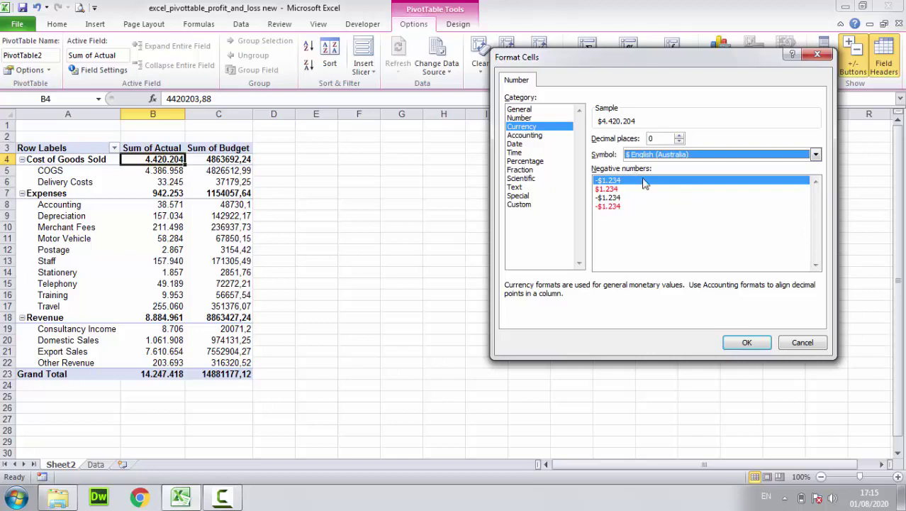
click(742, 342)
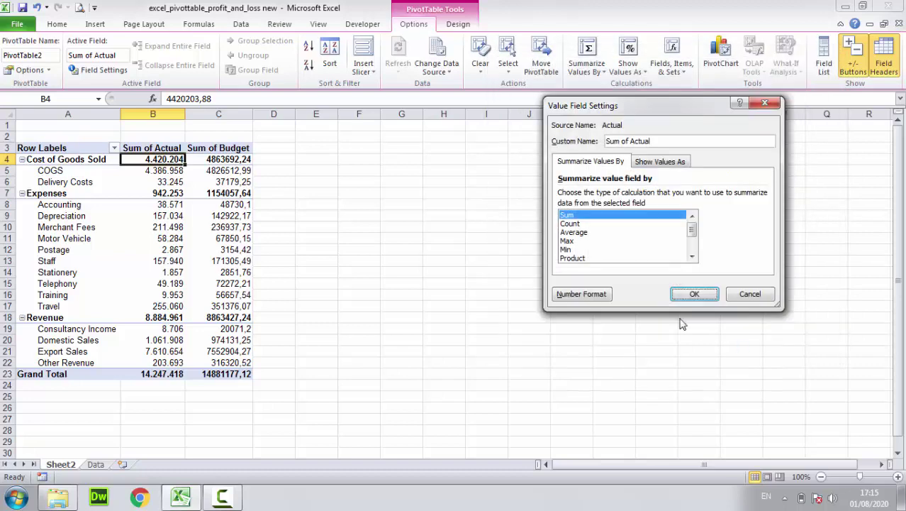
click(694, 293)
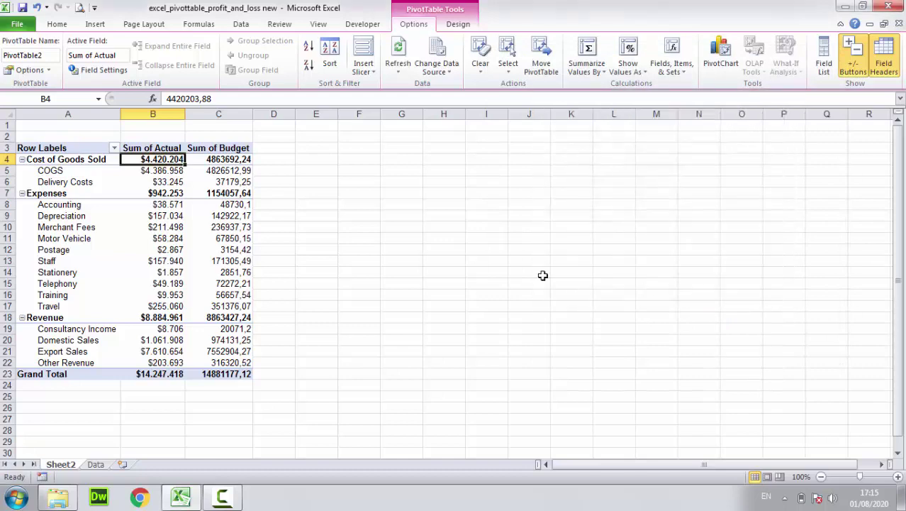
Apply Currency with 0 decimals and the $ English (Australia) symbol to Sum of Budget.
click(238, 160)
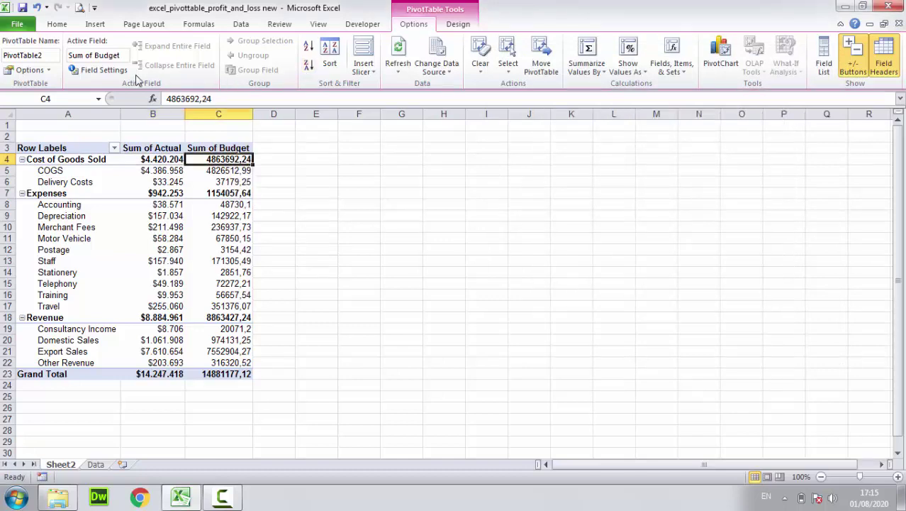
click(100, 69)
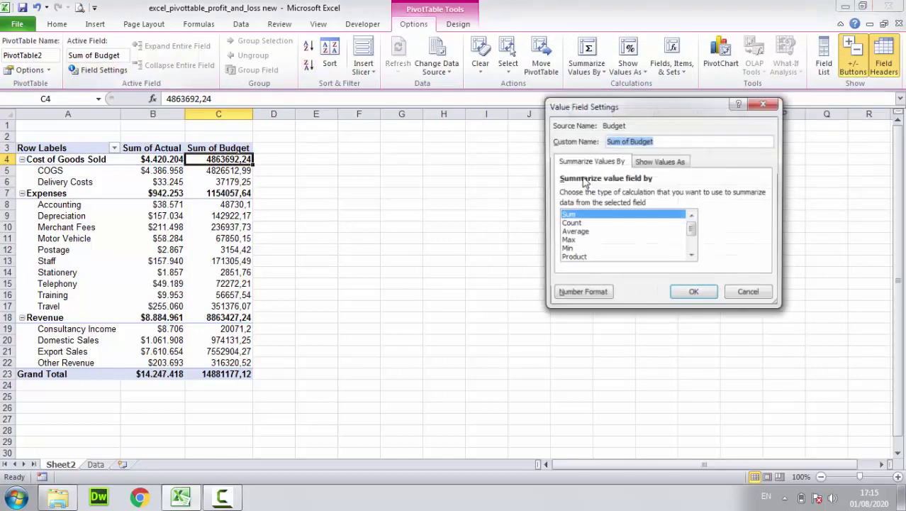
click(582, 292)
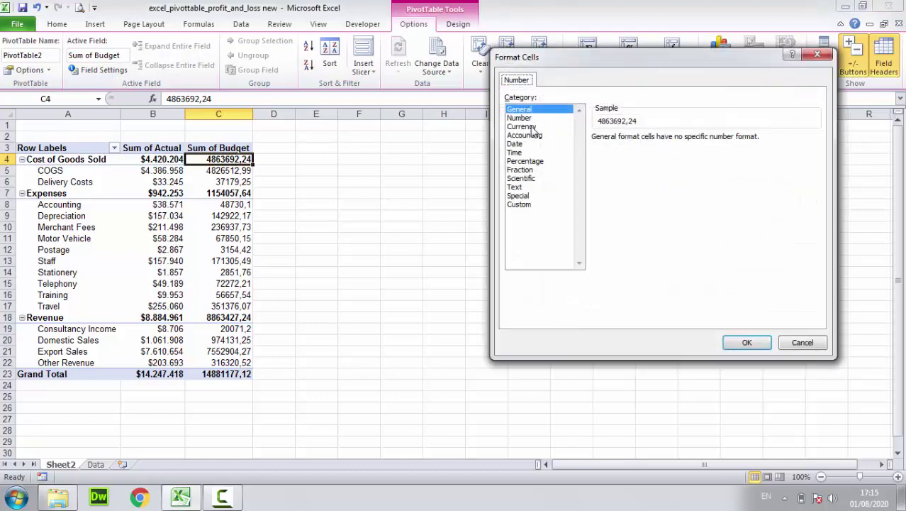
click(532, 128)
click(708, 156)
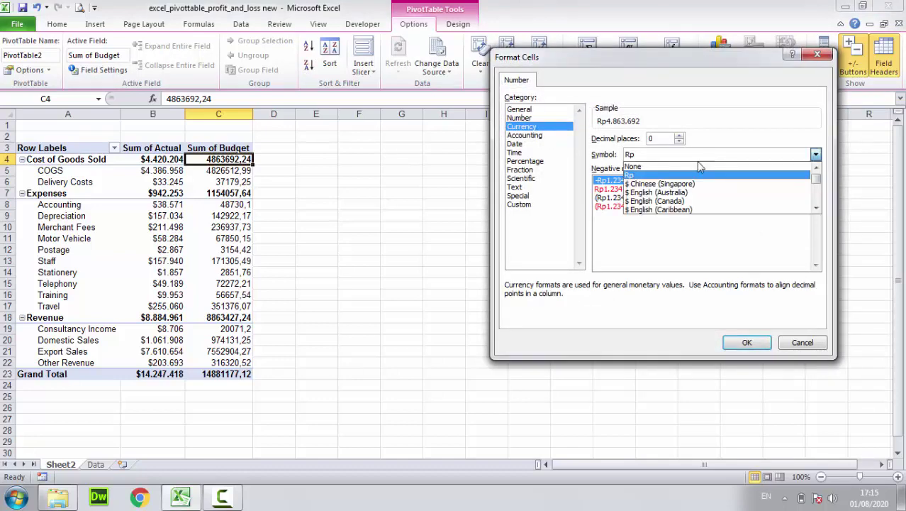
click(679, 192)
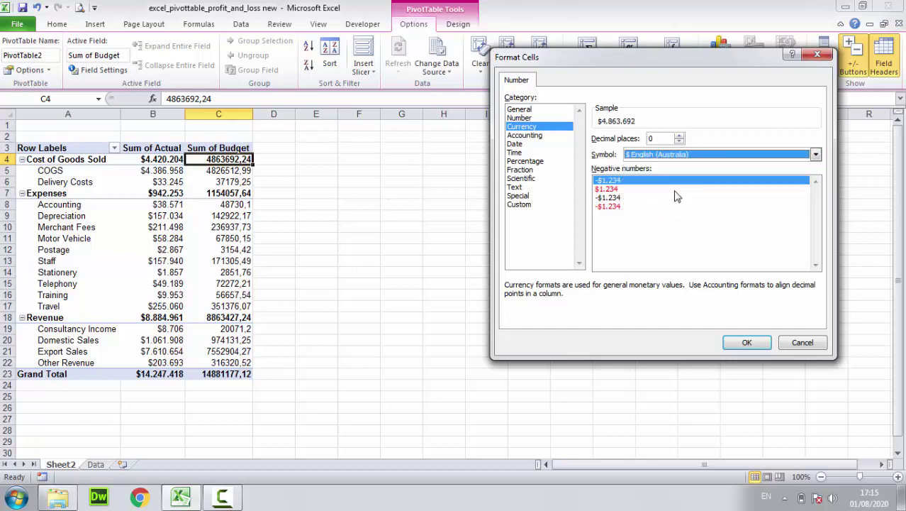
click(740, 343)
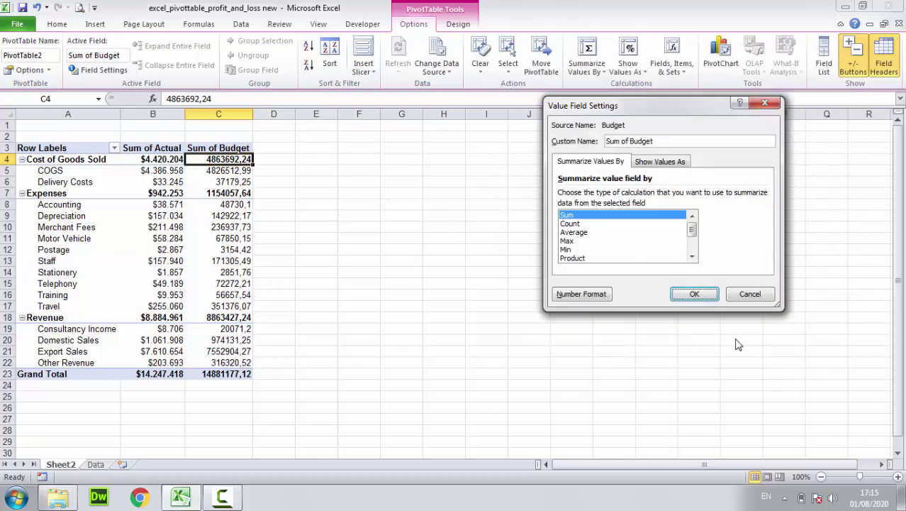
click(695, 295)
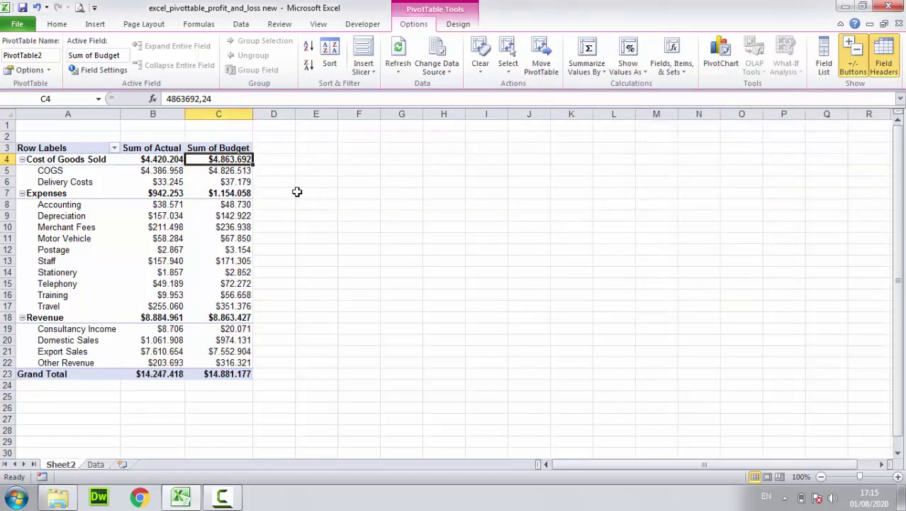
Turn off the worksheet gridlines from the View tab.
click(220, 222)
scroll(220, 226, down, 2)
scroll(220, 226, up, 2)
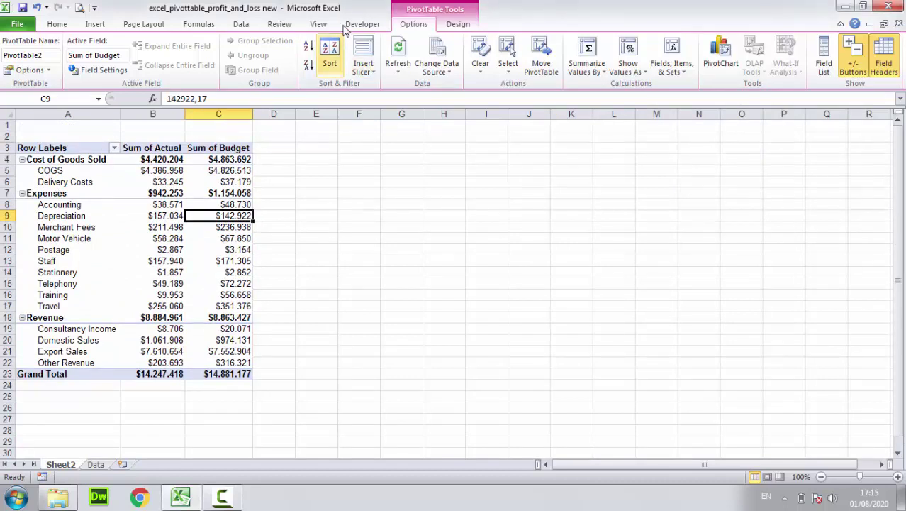
click(320, 24)
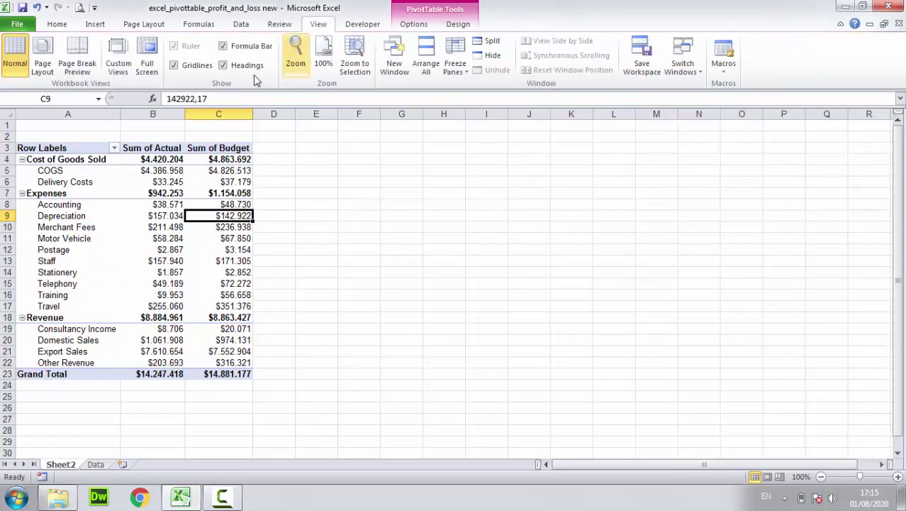
click(175, 65)
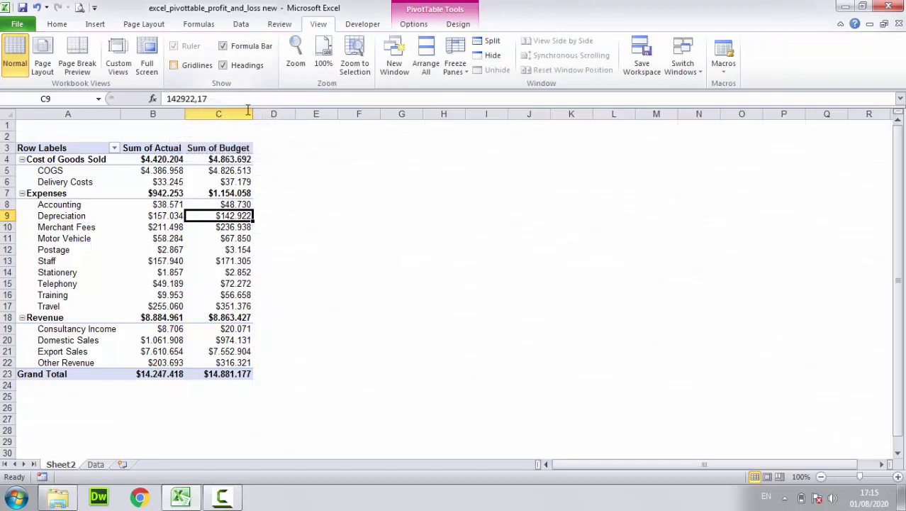
click(352, 204)
click(205, 214)
Select the Revenue and Cost of Goods Sold rows to review the groups.
click(64, 319)
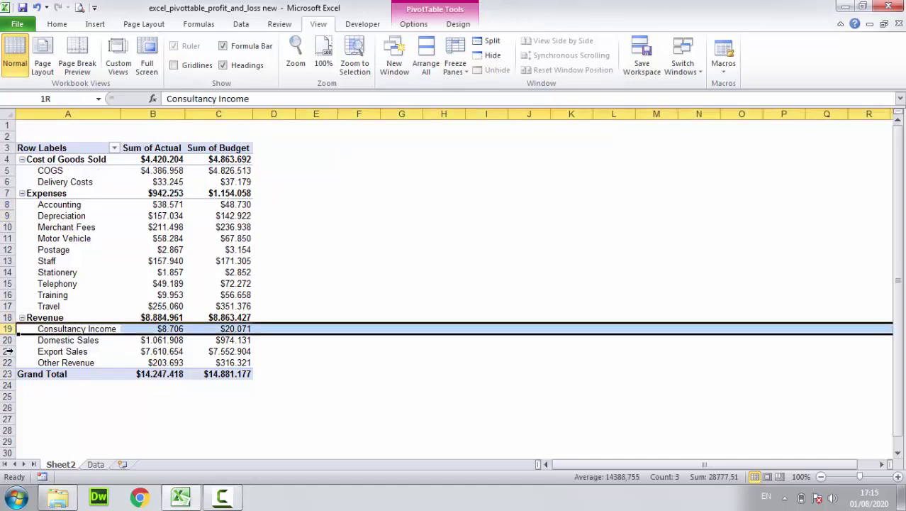
drag(8, 329, 9, 363)
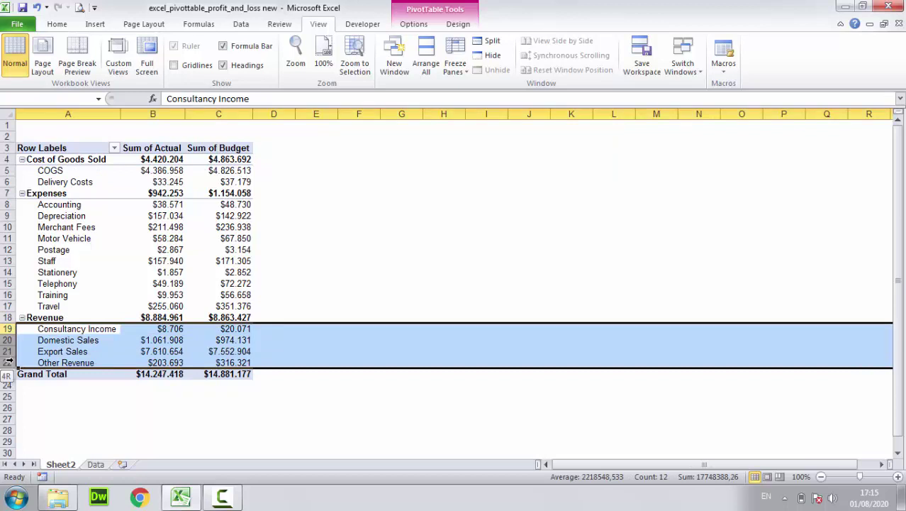
click(6, 171)
drag(5, 171, 7, 317)
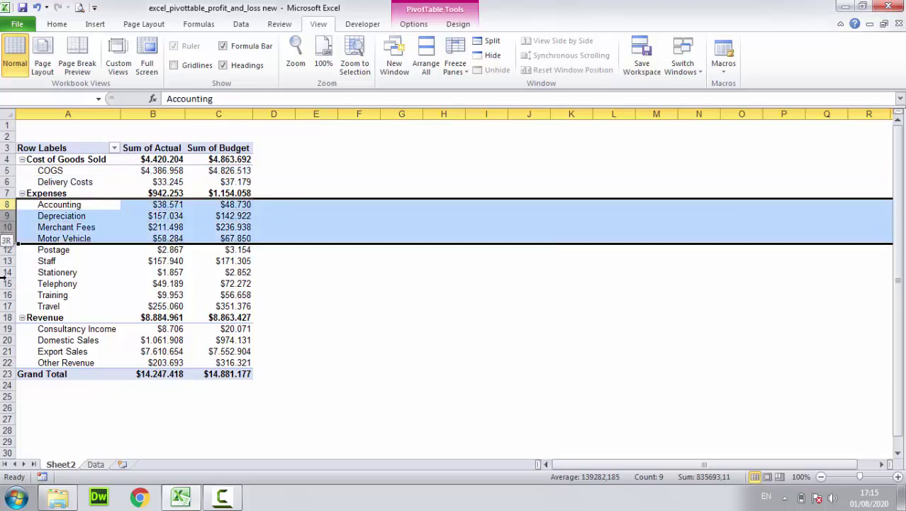
click(56, 317)
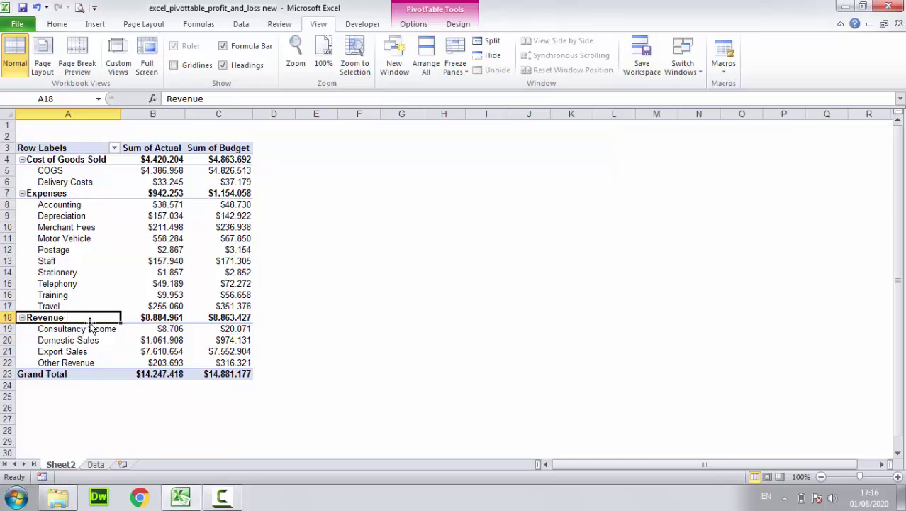
Drag the Revenue group up to row 4, above Cost of Goods Sold.
drag(91, 325, 90, 160)
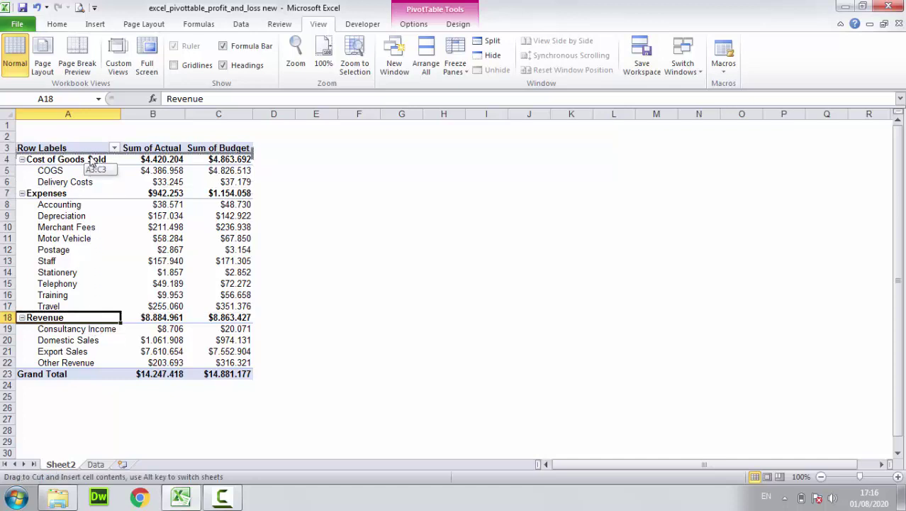
click(87, 183)
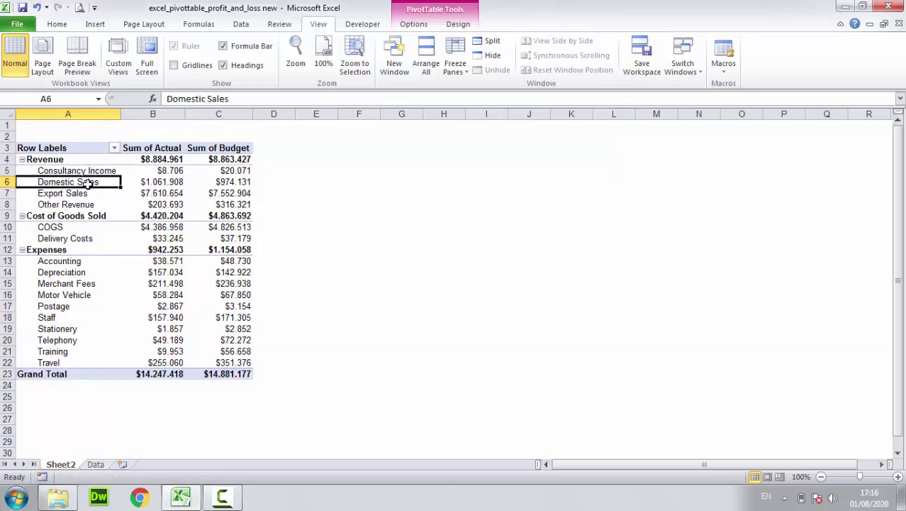
click(169, 185)
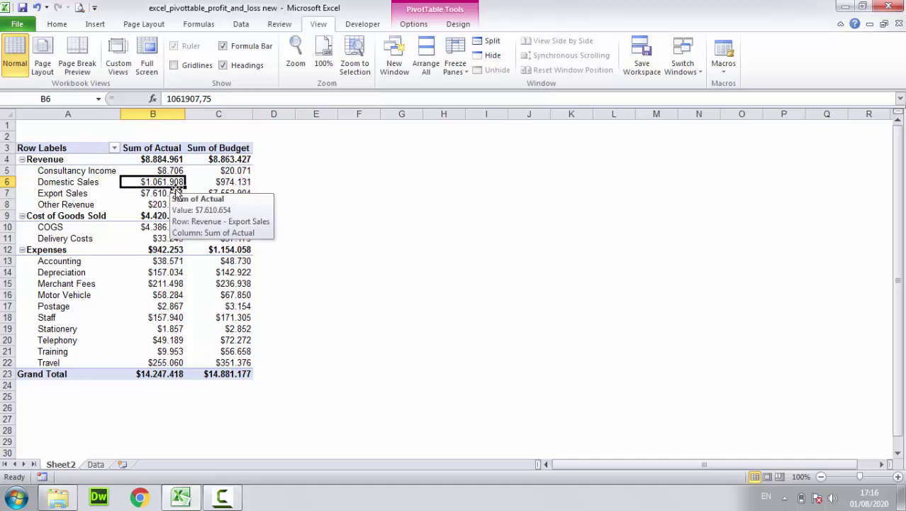
Insert a blank line after each account group via Design > Blank Rows.
click(454, 25)
click(122, 68)
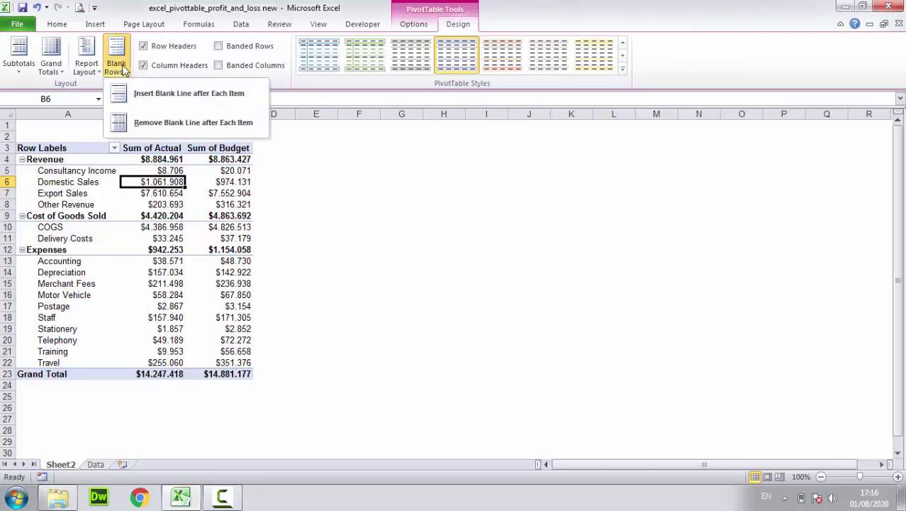
click(142, 95)
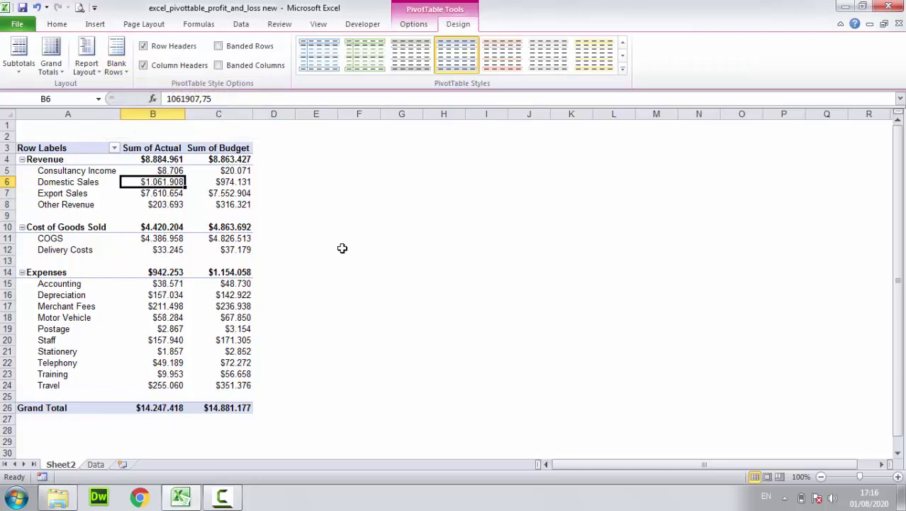
click(163, 204)
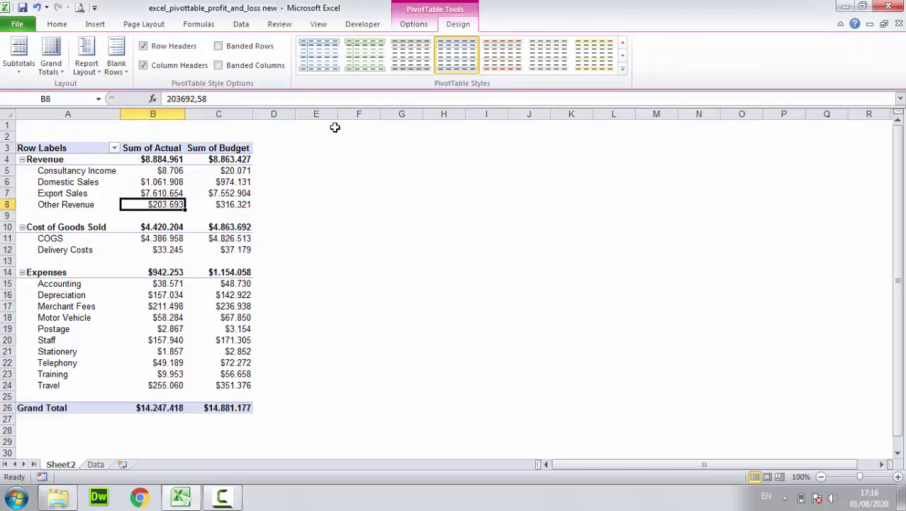
click(166, 173)
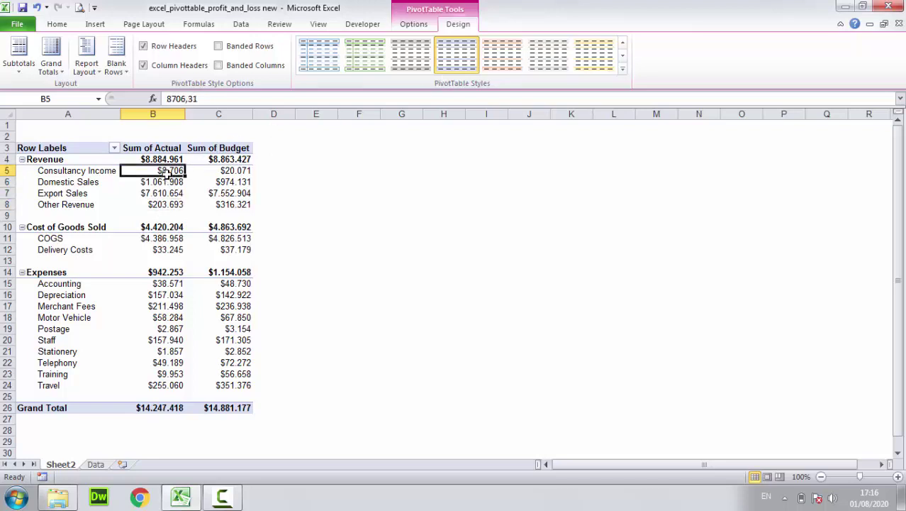
Show all subtotals at the bottom of each group.
click(18, 57)
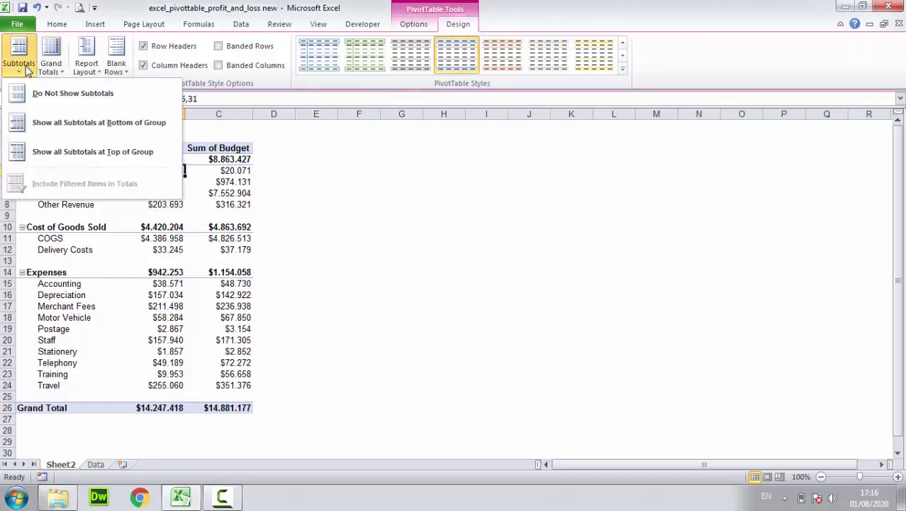
click(44, 125)
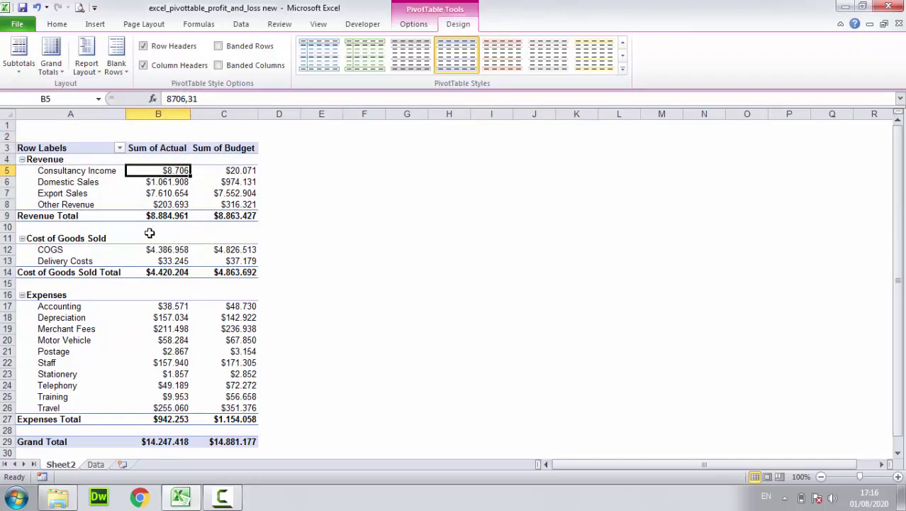
click(79, 283)
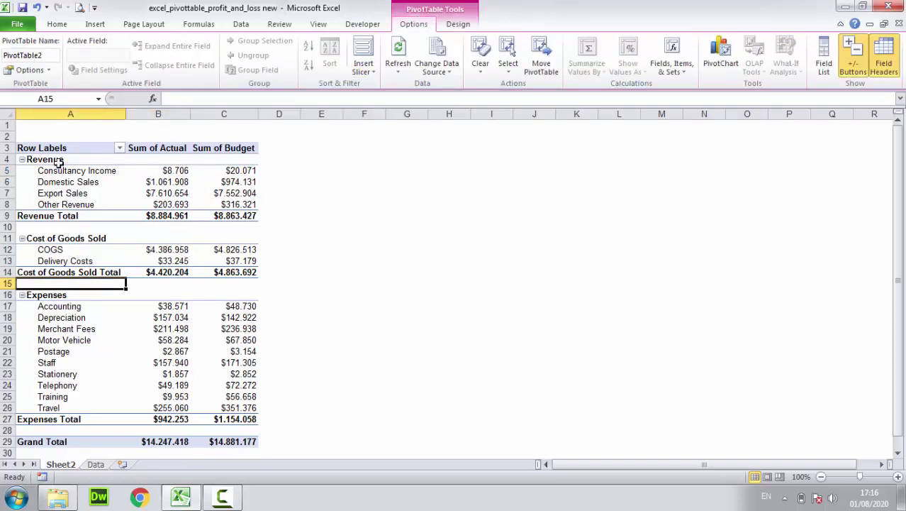
Select the Revenue row label in Account Group and open the Fields, Items & Sets options.
click(65, 251)
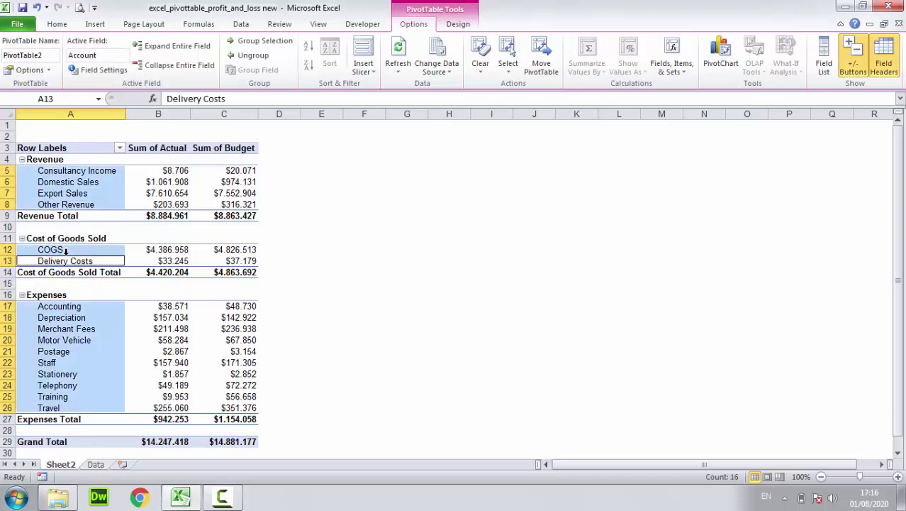
click(96, 205)
click(52, 286)
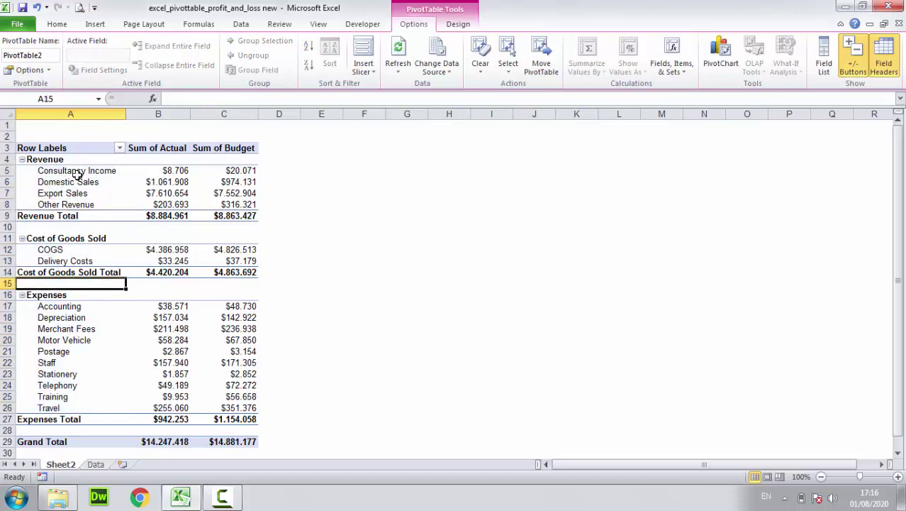
click(162, 215)
click(167, 272)
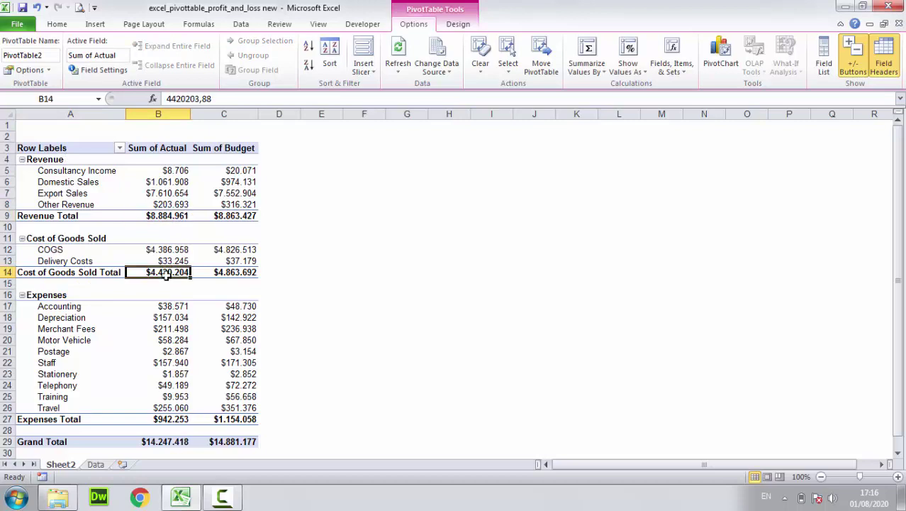
click(51, 286)
click(47, 284)
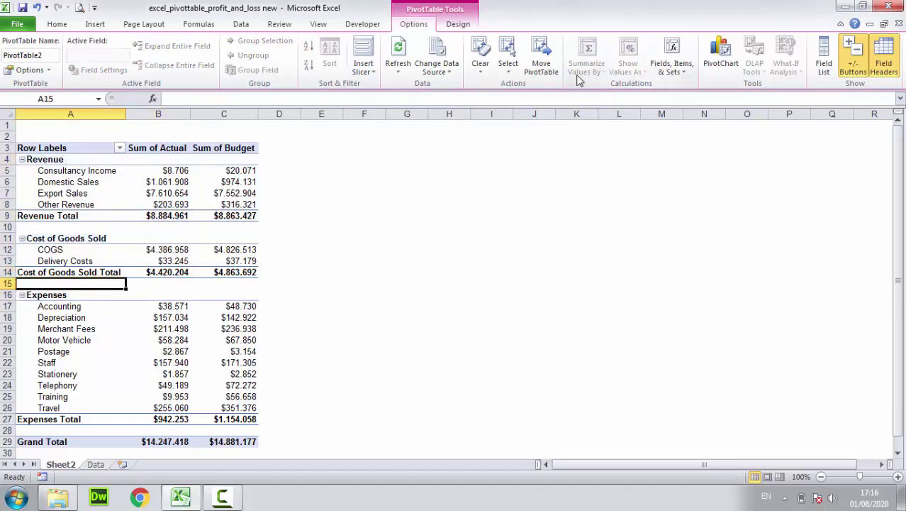
click(682, 73)
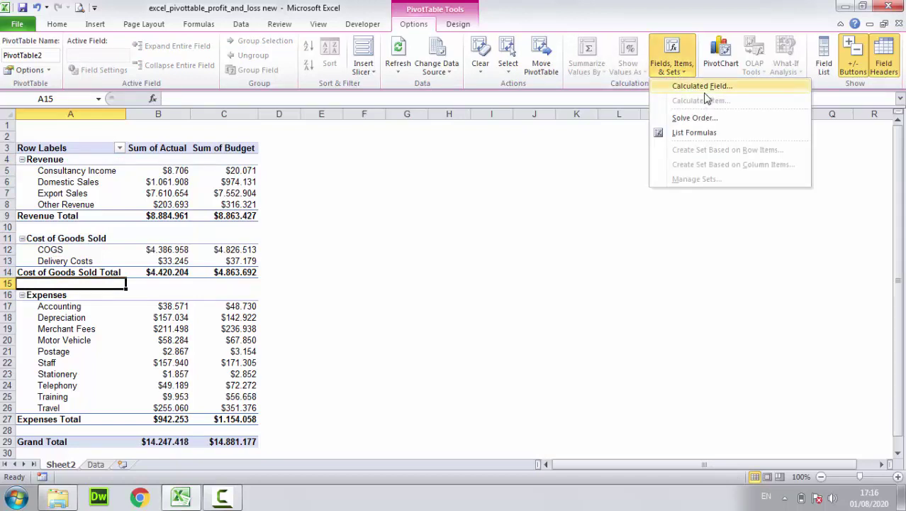
click(85, 162)
click(74, 162)
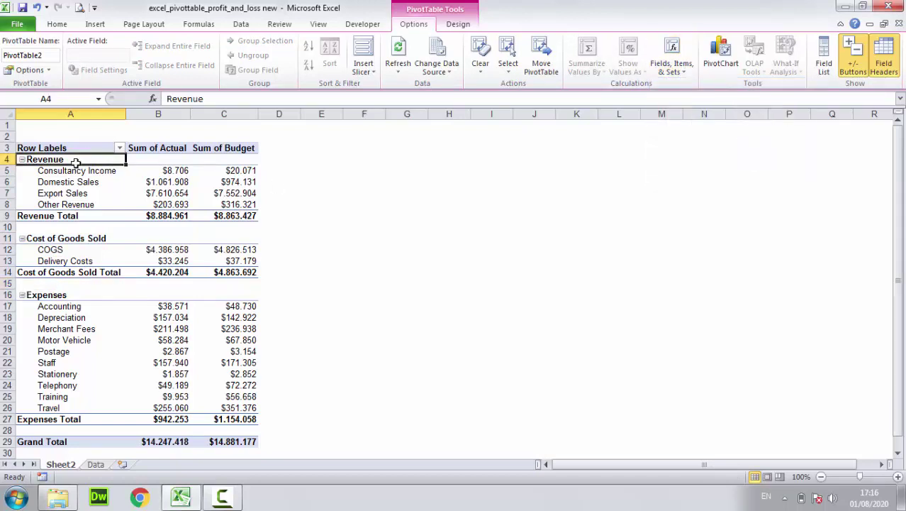
click(679, 75)
Create the calculated item 'Gross Profit' with formula = Revenue - 'Cost of Goods Sold'.
click(704, 102)
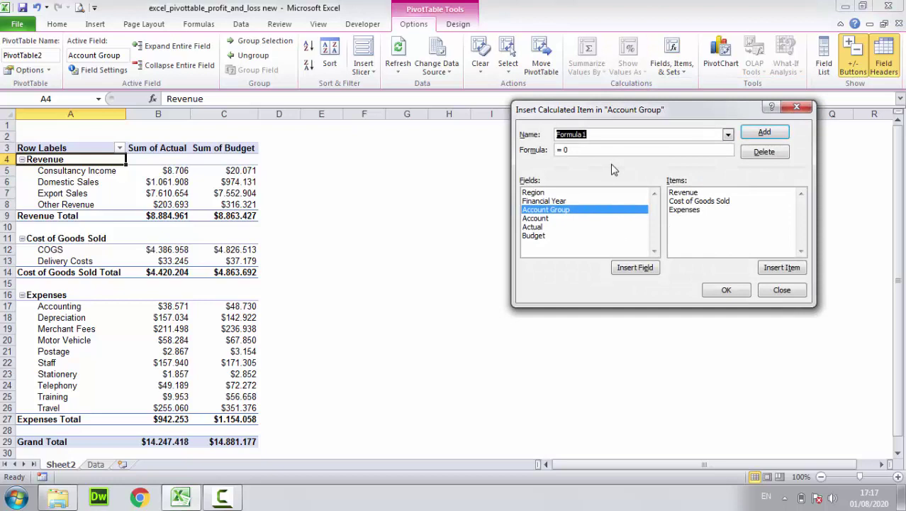
text(g)
key(BackSpace)
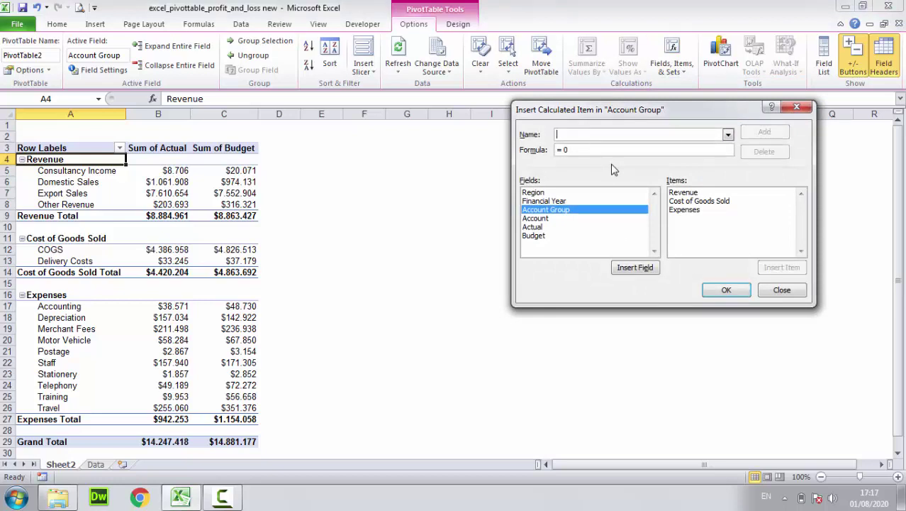
text(Gross Profit)
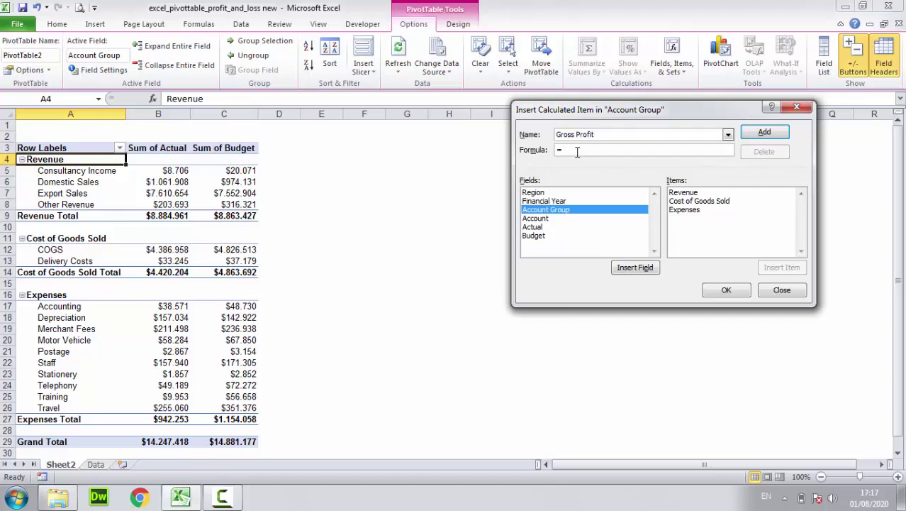
click(693, 194)
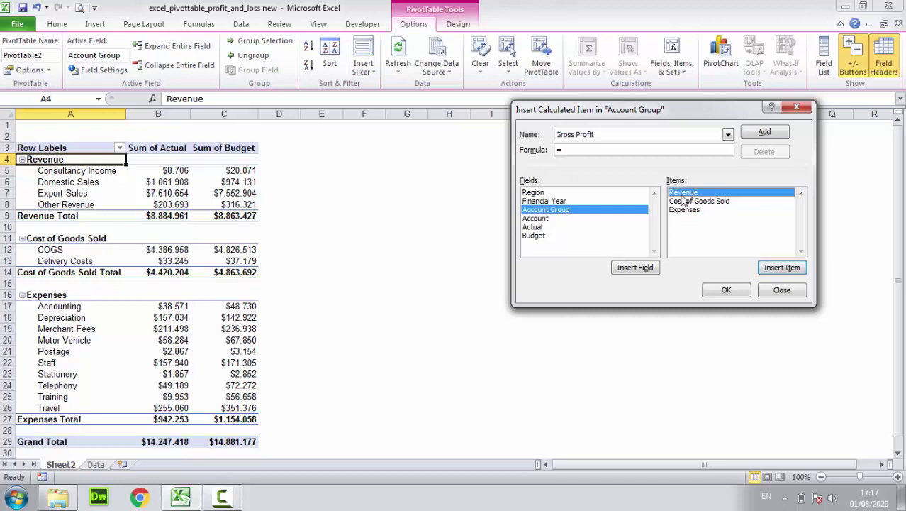
double_click(680, 195)
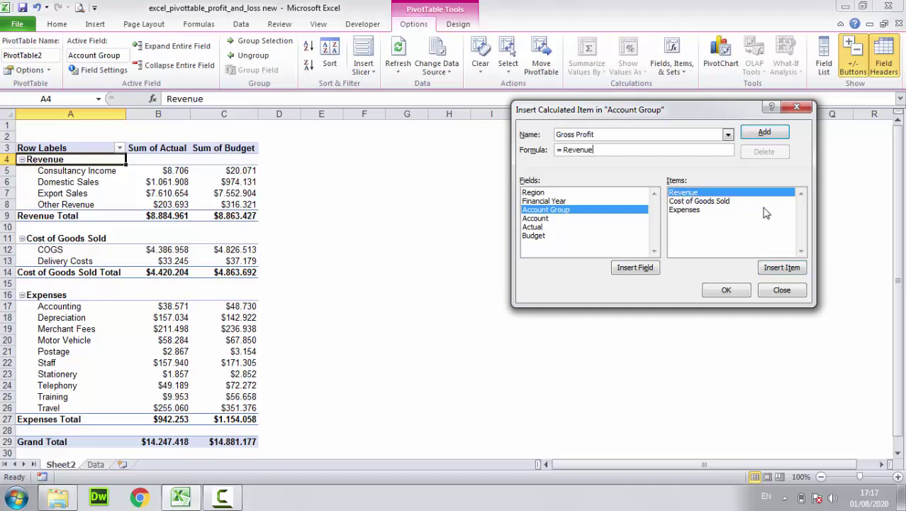
text(-)
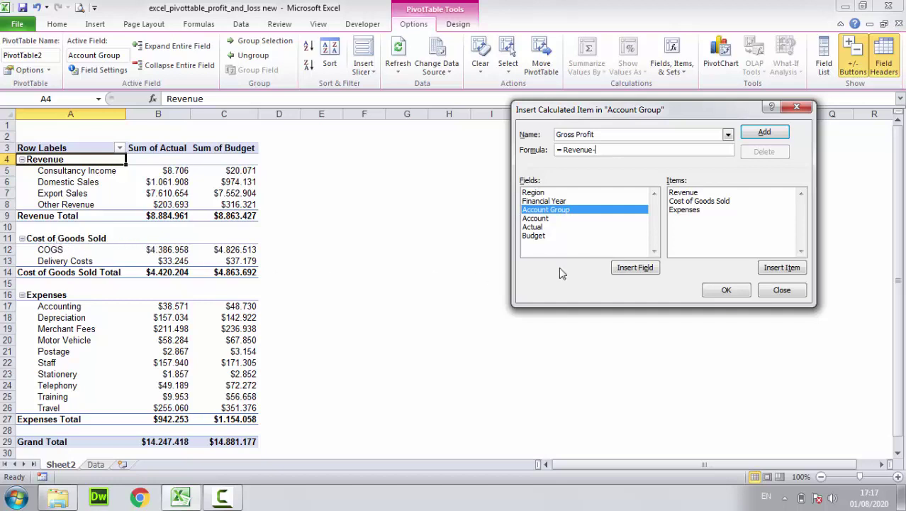
click(678, 202)
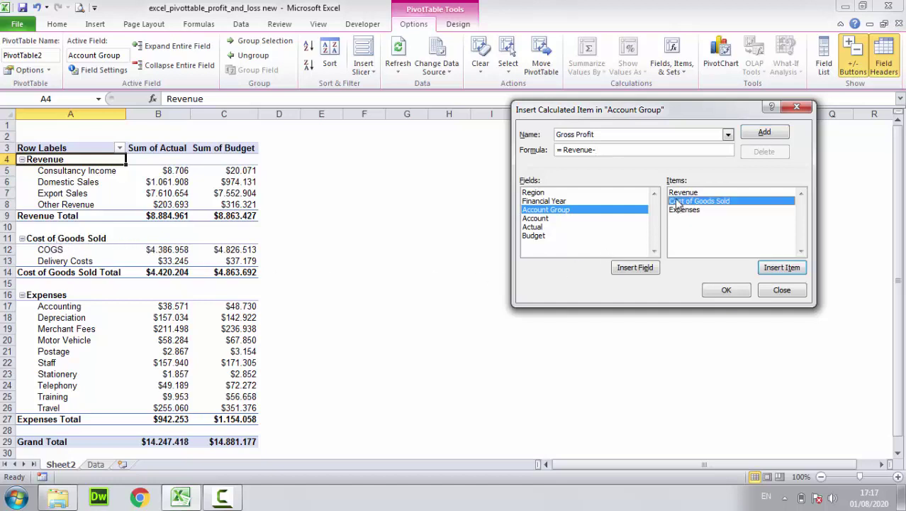
double_click(678, 202)
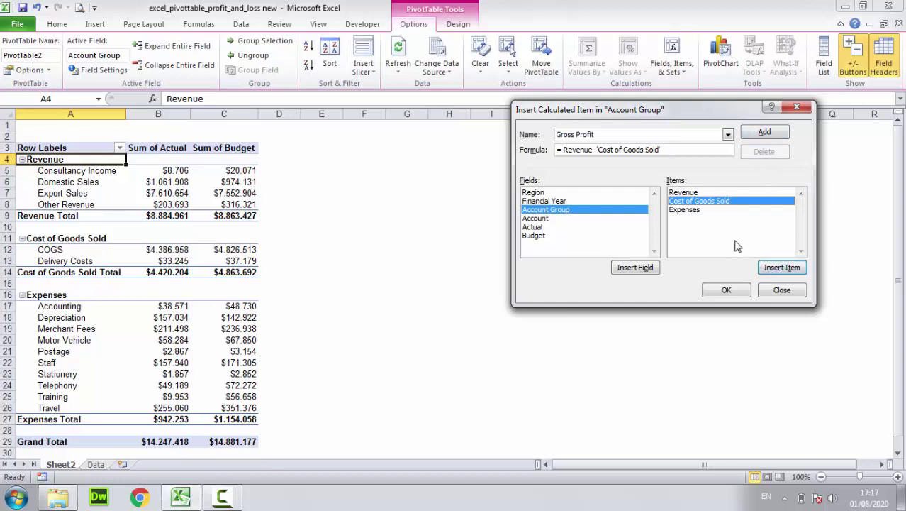
click(764, 134)
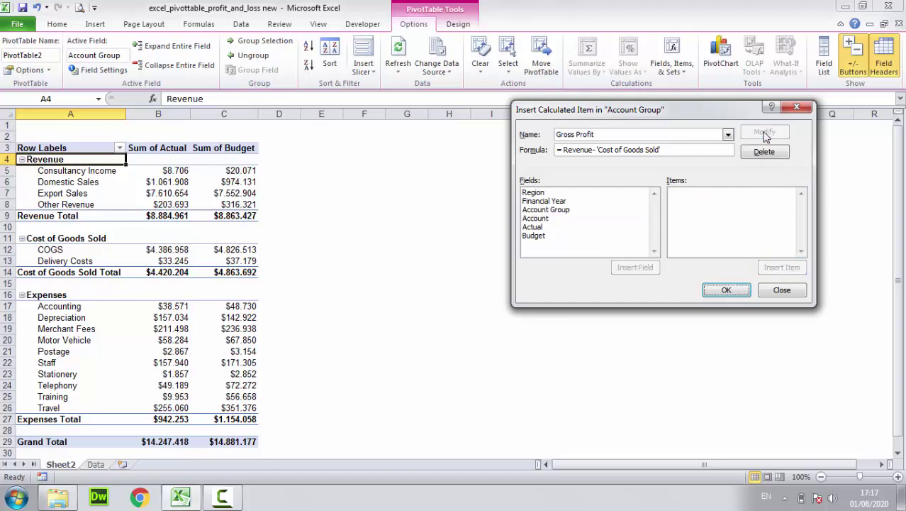
click(728, 290)
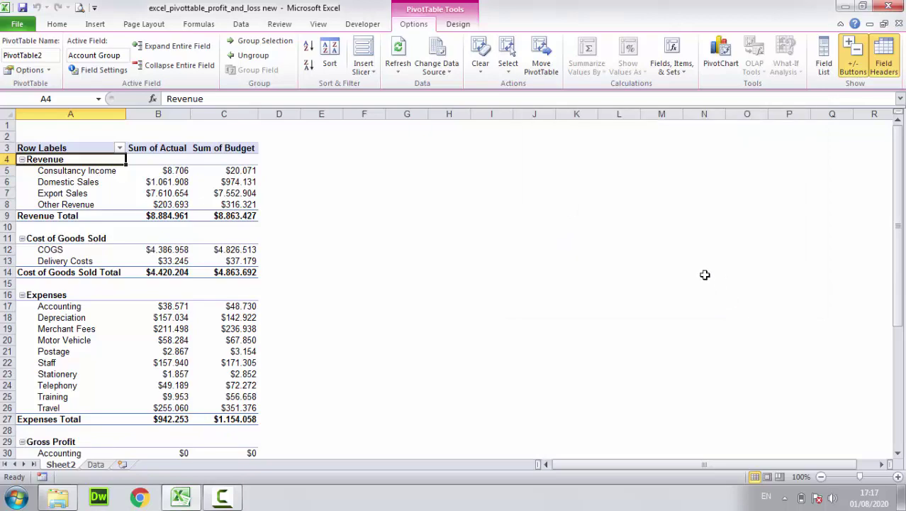
Collapse the Gross Profit group into a single summary row.
scroll(145, 337, down, 5)
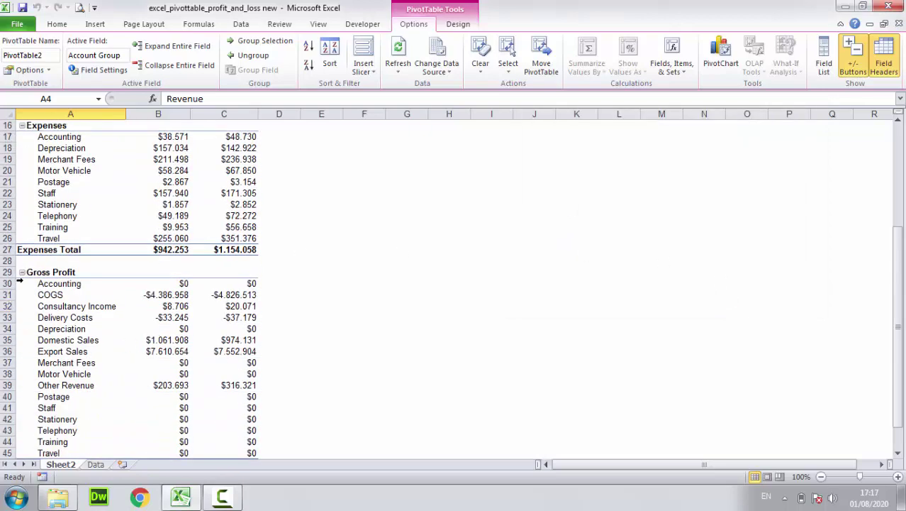
click(88, 274)
scroll(136, 293, down, 2)
scroll(135, 294, up, 2)
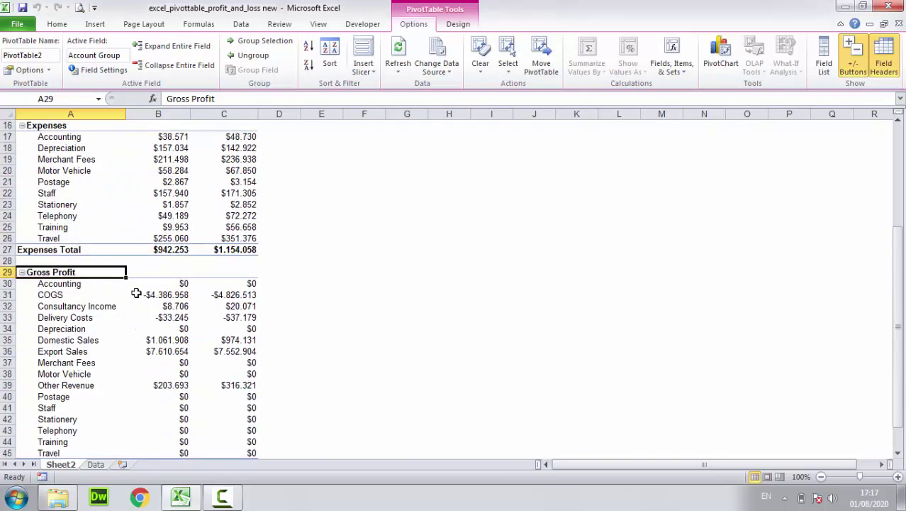
scroll(136, 293, up, 4)
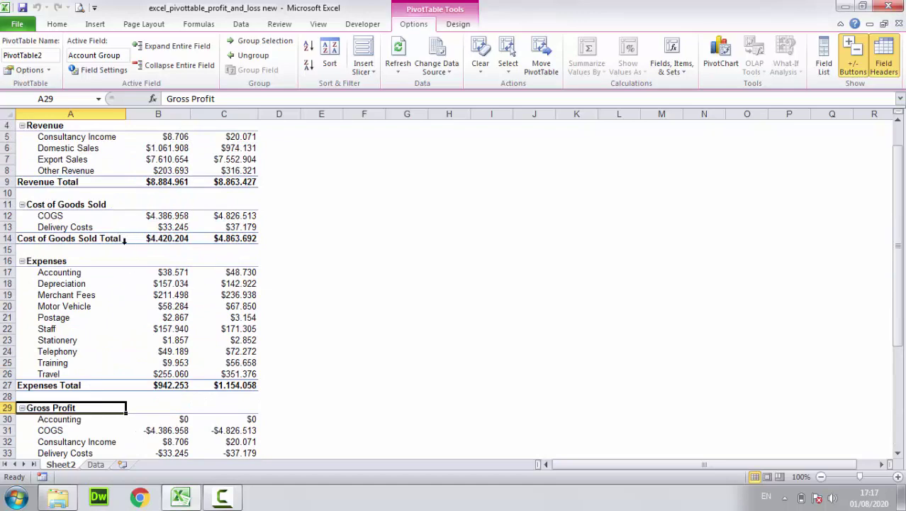
scroll(119, 298, down, 3)
scroll(100, 312, down, 1)
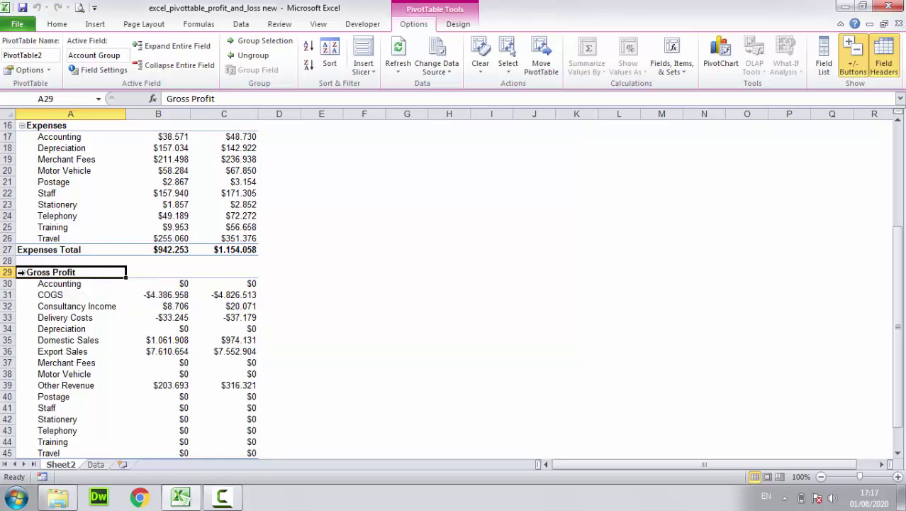
click(21, 272)
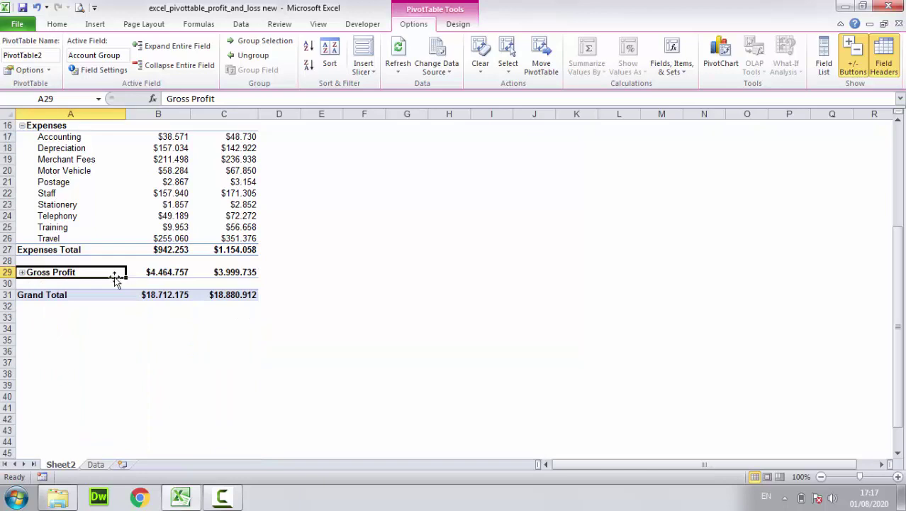
Move the Gross Profit row between Cost of Goods Sold and Expenses.
drag(117, 272, 106, 116)
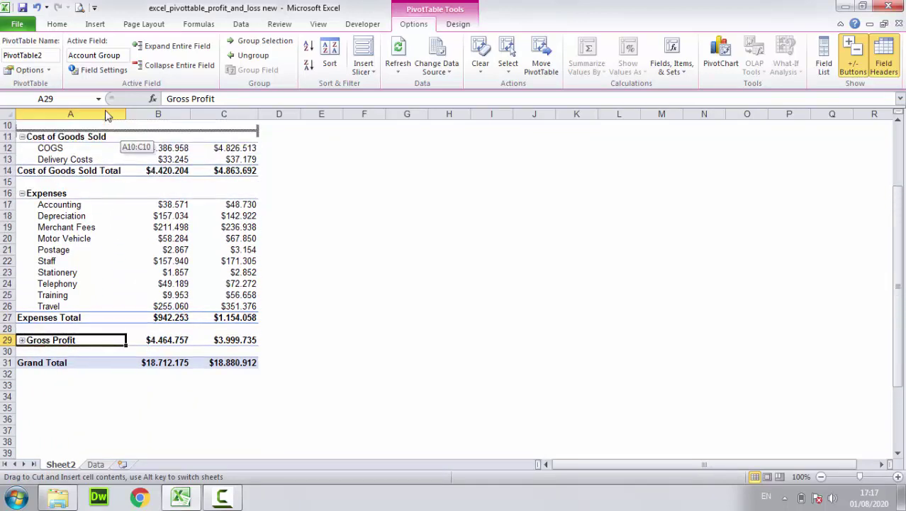
drag(106, 116, 90, 226)
click(162, 227)
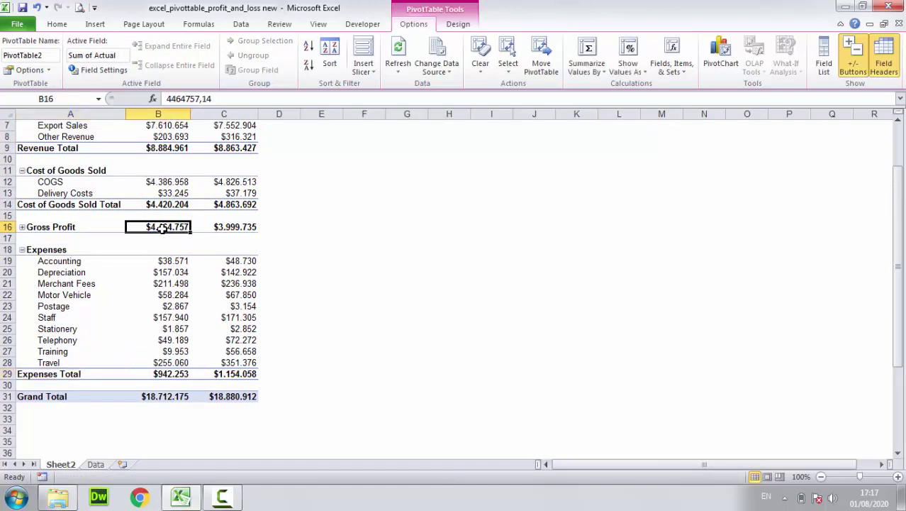
Check the Revenue, Cost of Goods Sold and Gross Profit ($4.464.757 actual) totals.
scroll(179, 212, up, 2)
click(168, 216)
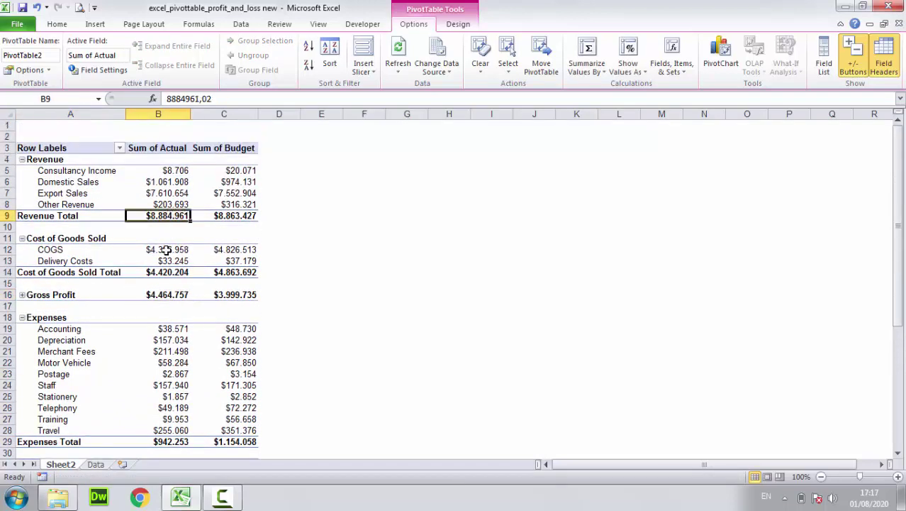
click(165, 272)
click(165, 295)
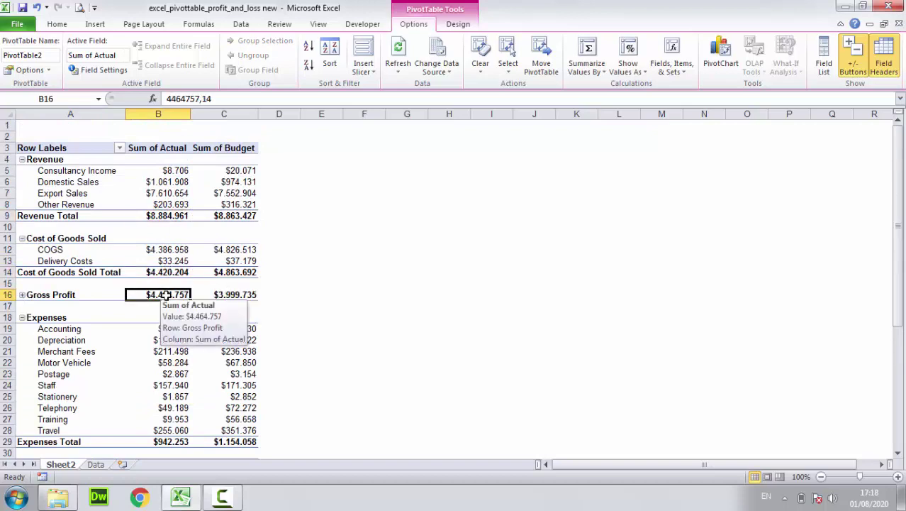
scroll(168, 316, down, 4)
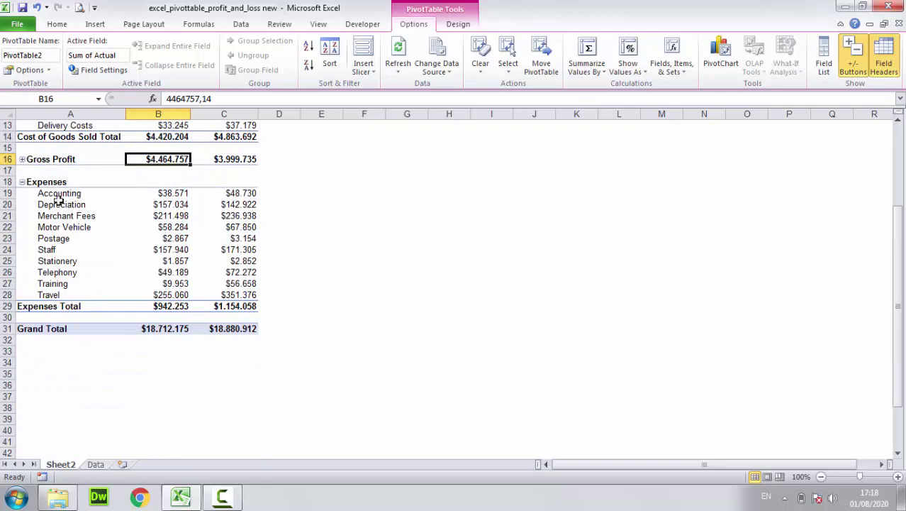
scroll(80, 229, up, 2)
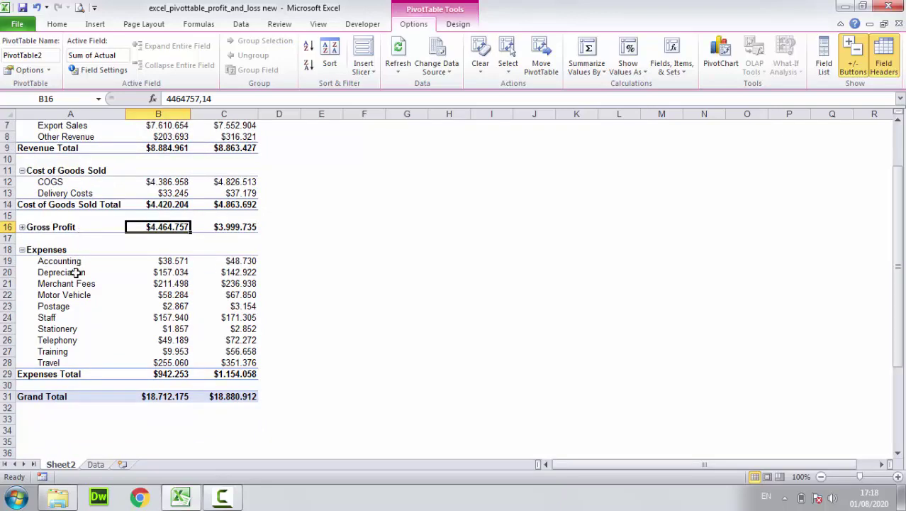
scroll(65, 328, down, 3)
scroll(70, 220, up, 5)
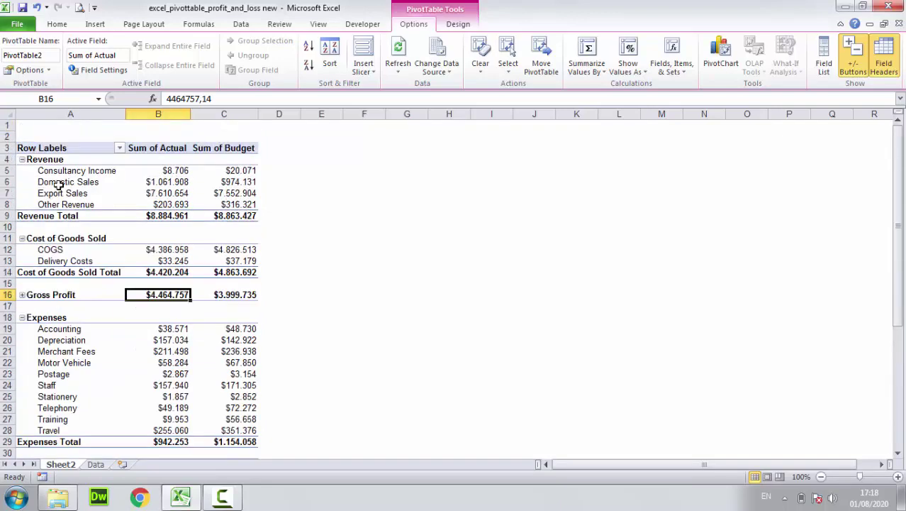
click(46, 162)
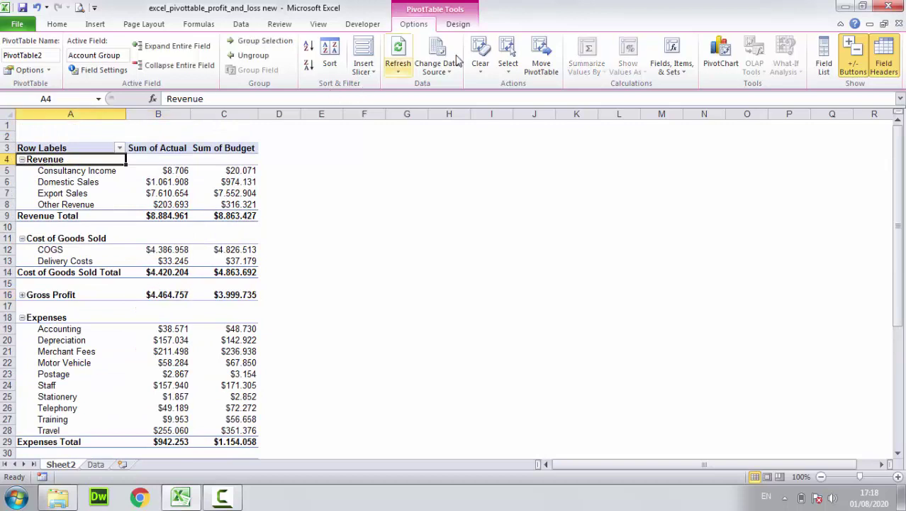
Add an Account Group calculated item Nett Profit with formula ='Gross Profit'-Expenses.
click(677, 69)
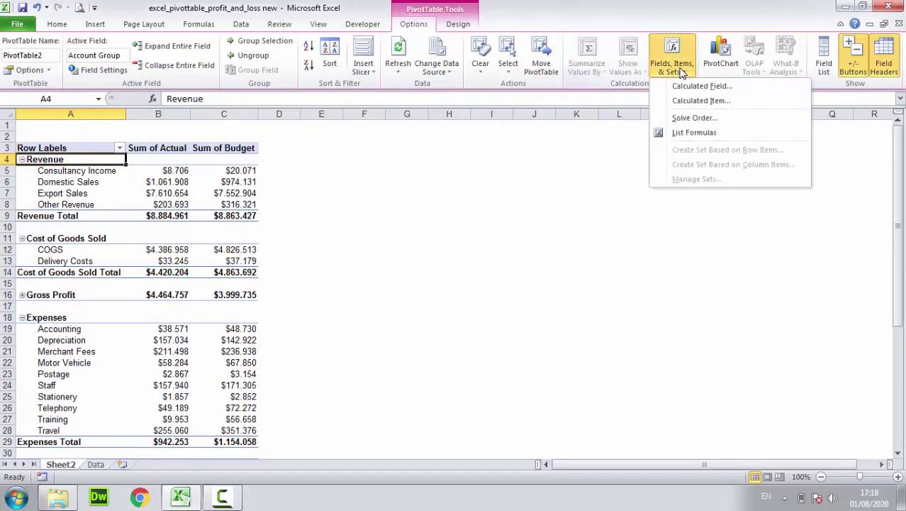
click(714, 103)
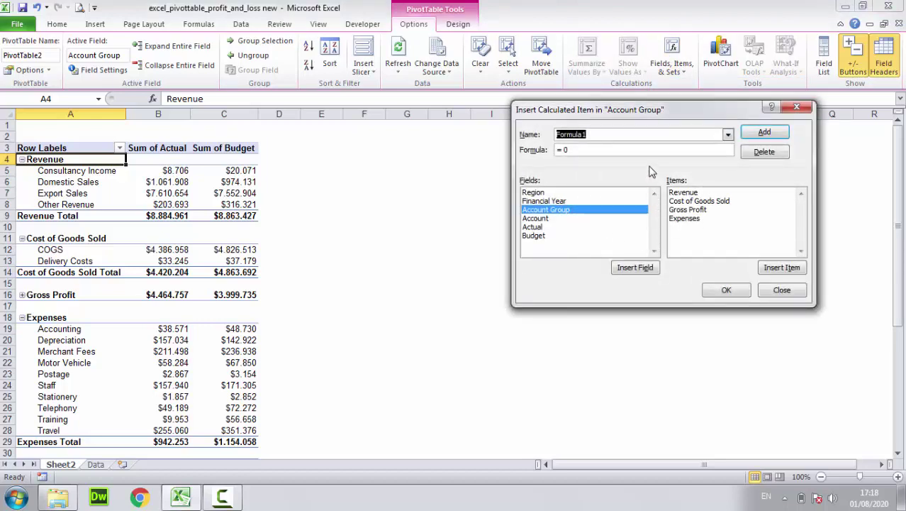
text(Nett Profit)
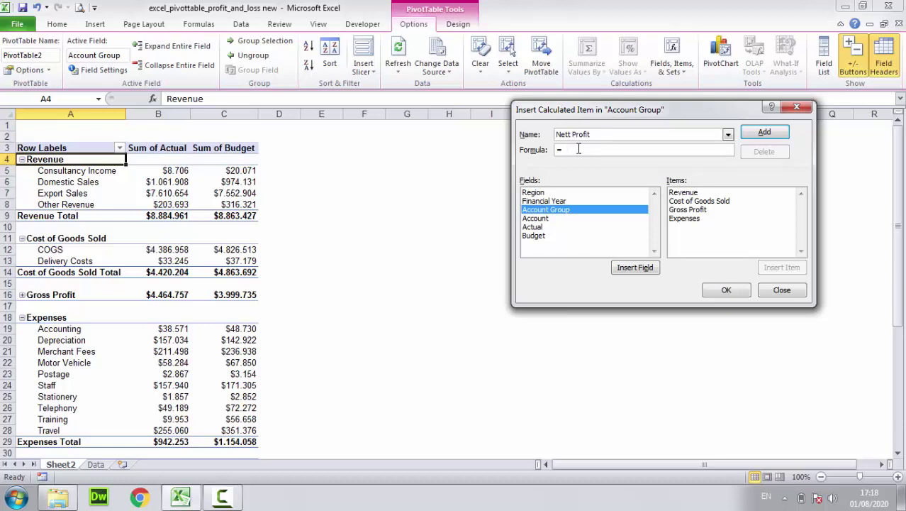
double_click(690, 211)
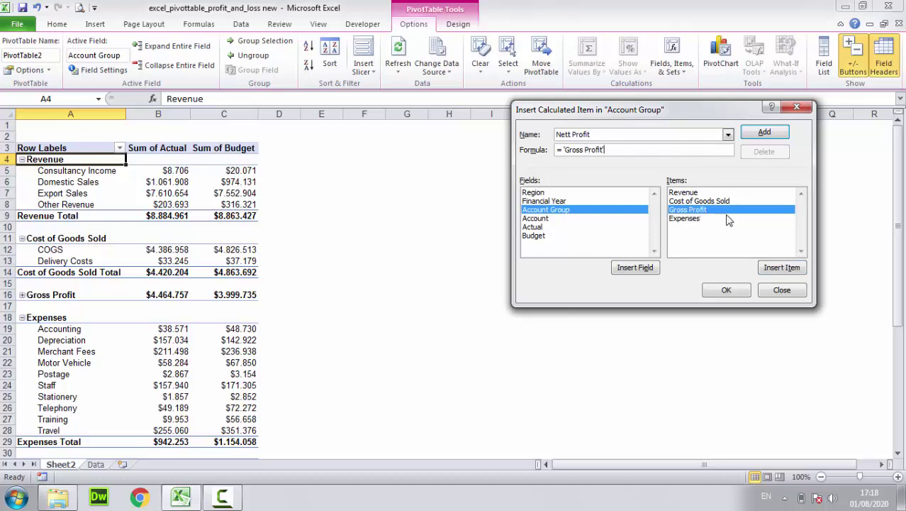
text(-)
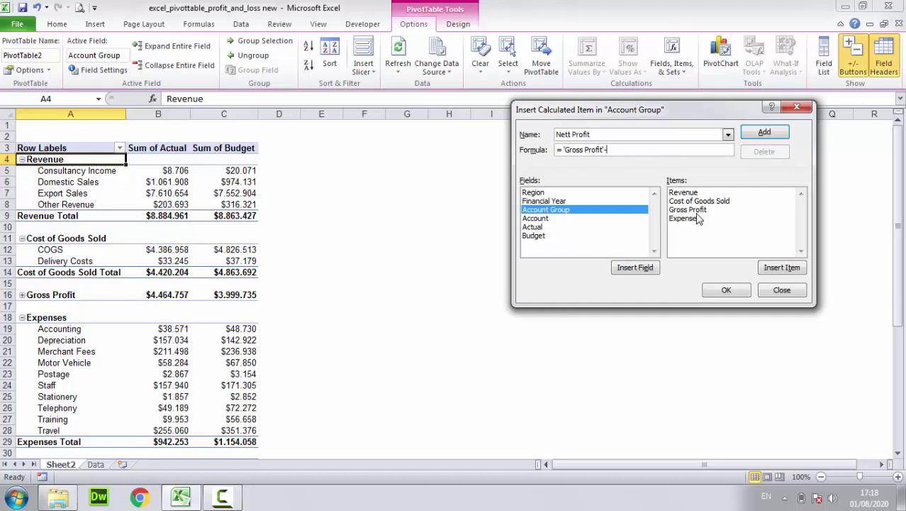
double_click(698, 219)
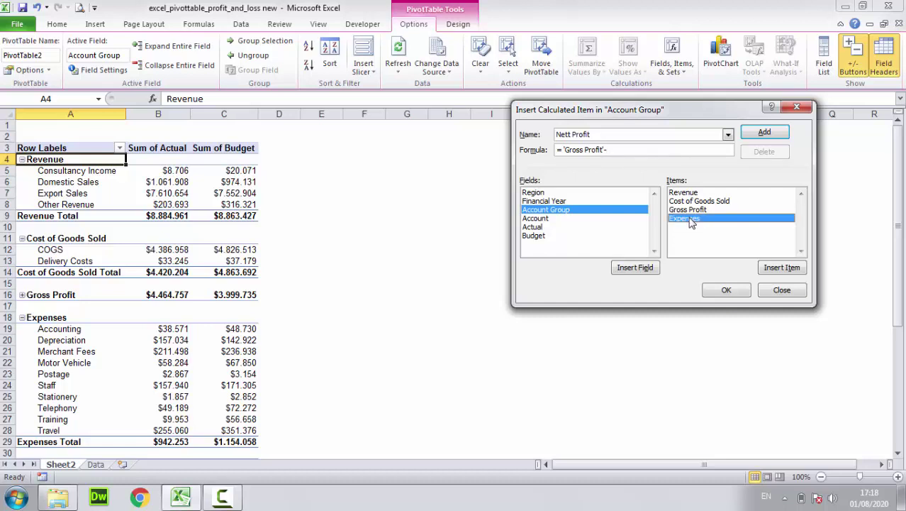
click(763, 132)
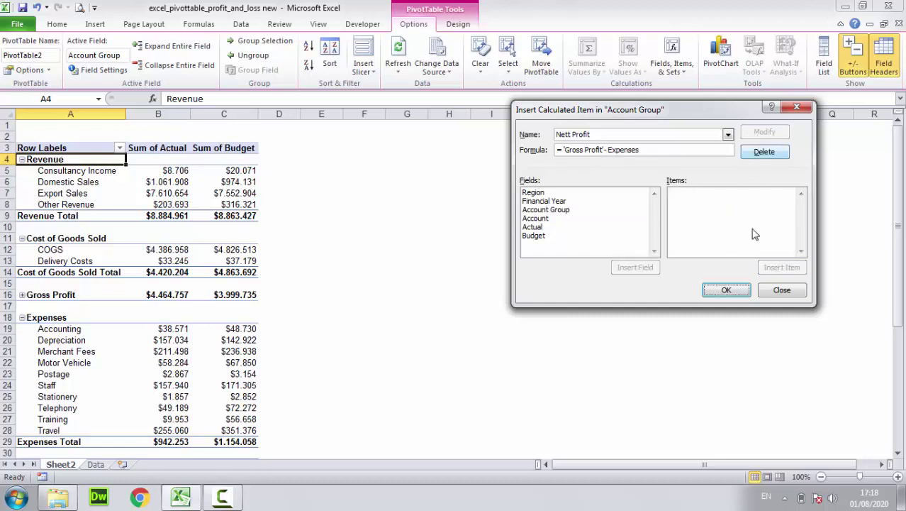
click(725, 291)
Collapse the Nett Profit group into one summary row.
scroll(77, 401, down, 5)
scroll(64, 341, down, 4)
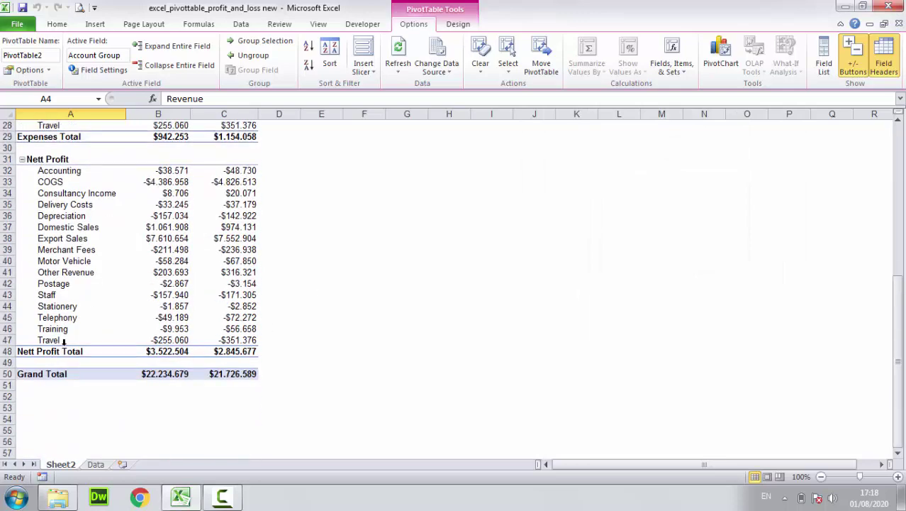
scroll(31, 291, down, 3)
scroll(27, 271, up, 4)
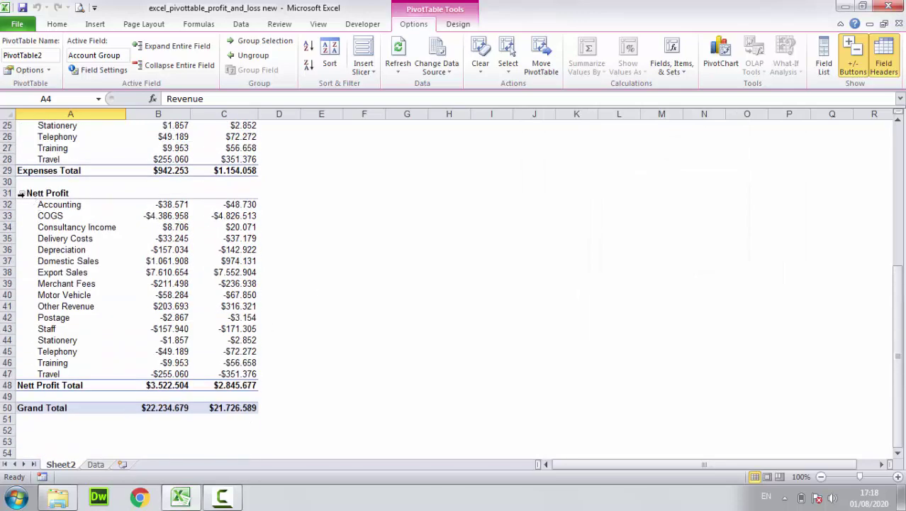
click(22, 193)
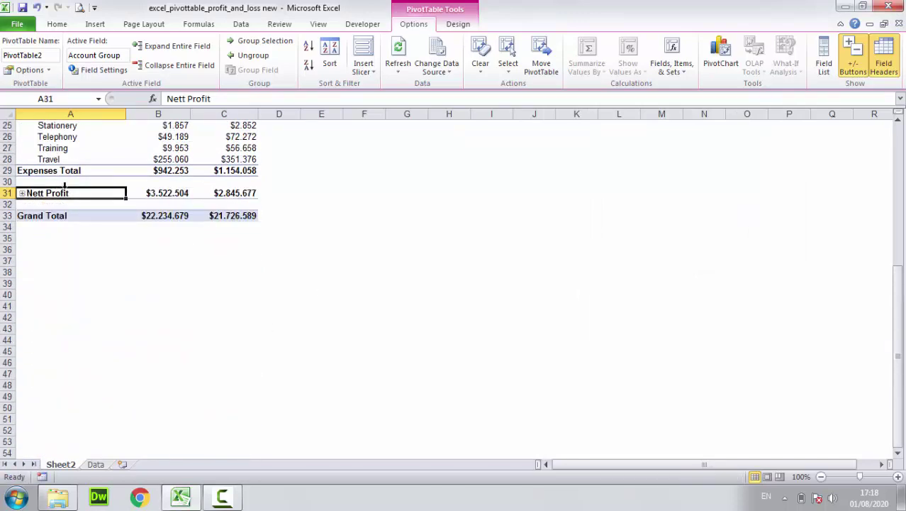
Verify Gross Profit, Expenses Total and Nett Profit ($3.522.504 actual, $2.845.677 budget) values.
scroll(125, 232, up, 4)
scroll(226, 259, up, 3)
scroll(226, 283, up, 1)
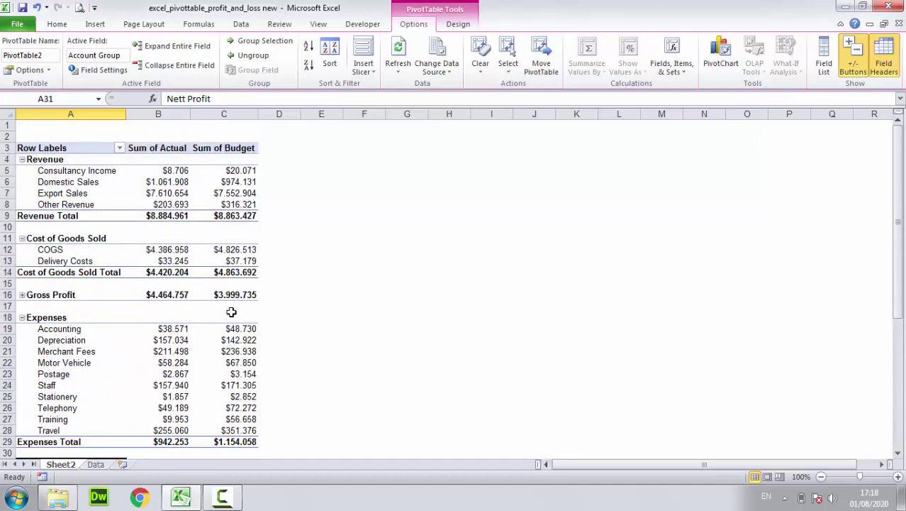
scroll(226, 307, down, 5)
click(156, 296)
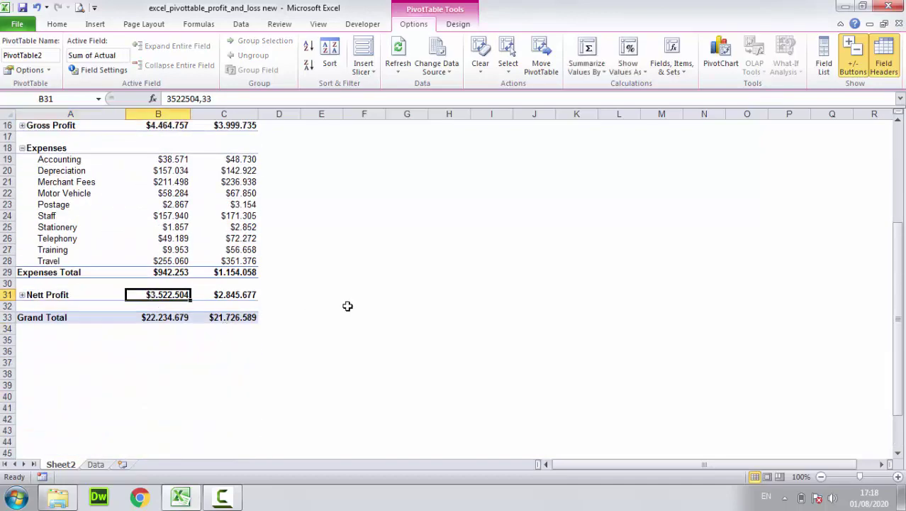
scroll(192, 334, up, 2)
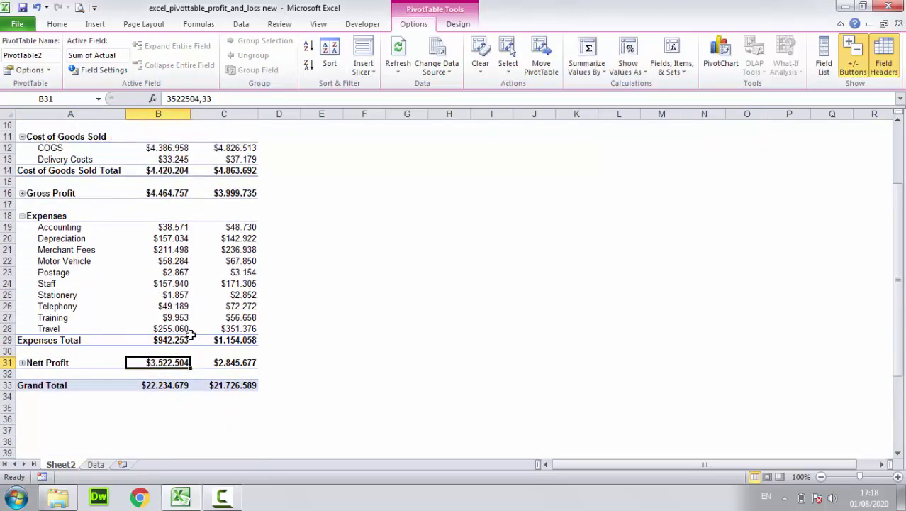
click(168, 188)
click(174, 344)
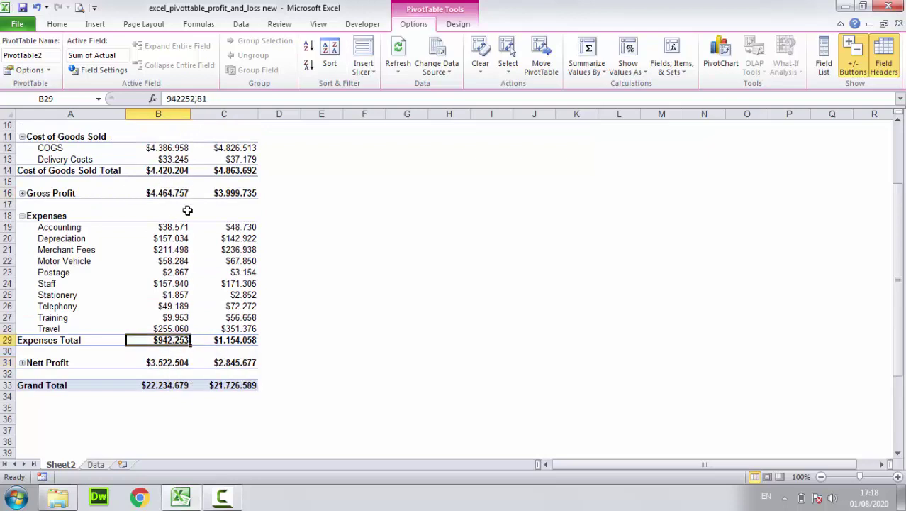
click(172, 362)
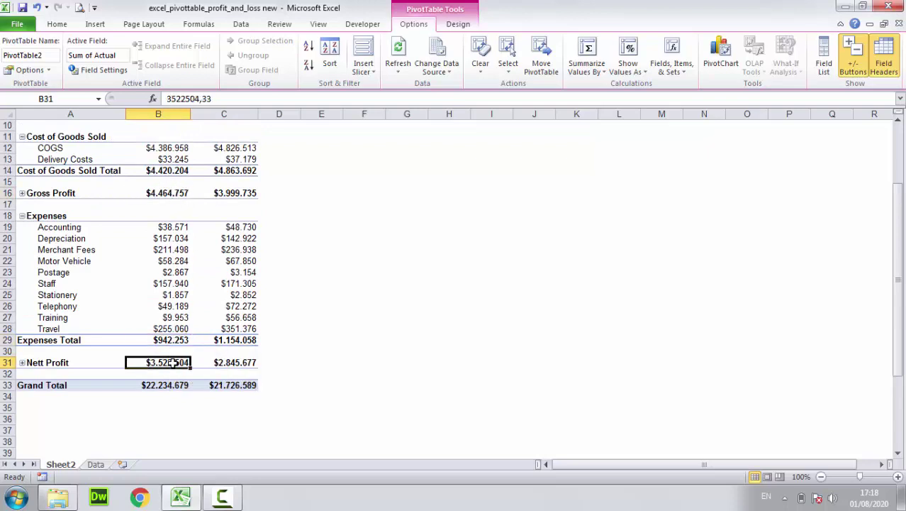
click(63, 385)
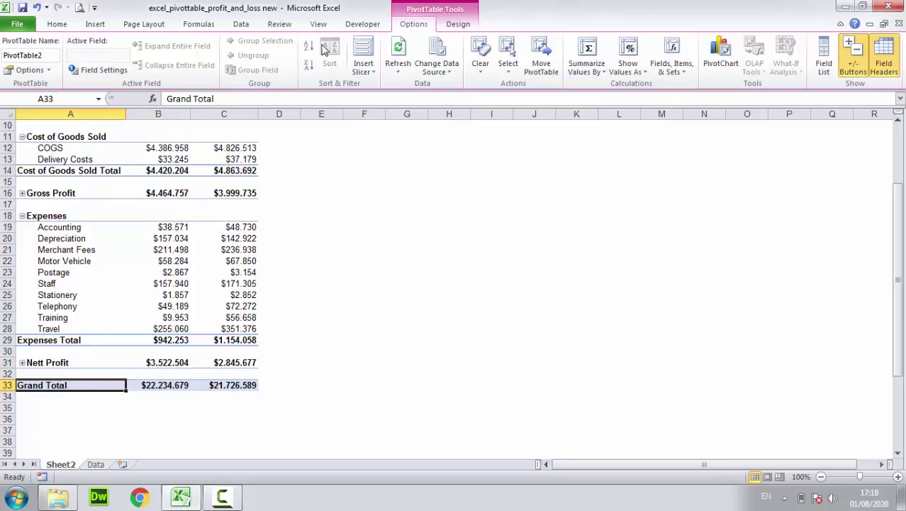
Remove the Grand Total row, leaving Nett Profit as the last row.
right_click(69, 387)
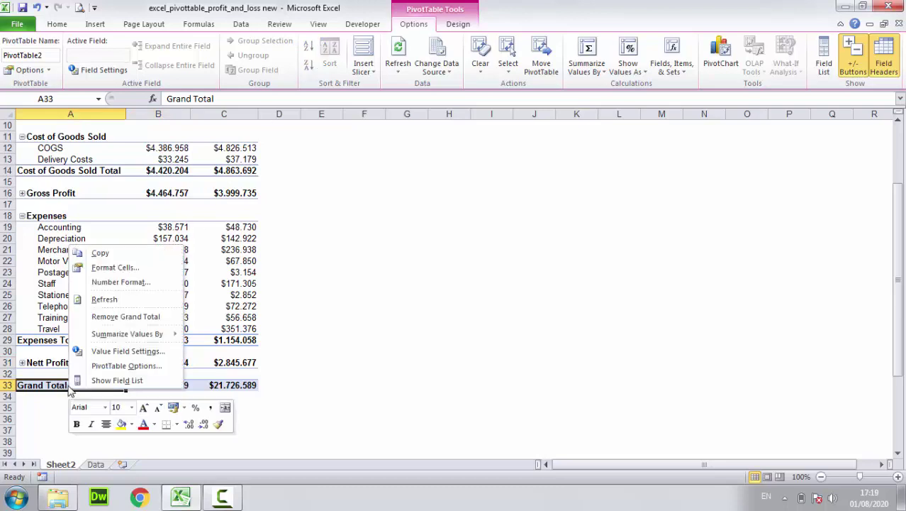
click(94, 316)
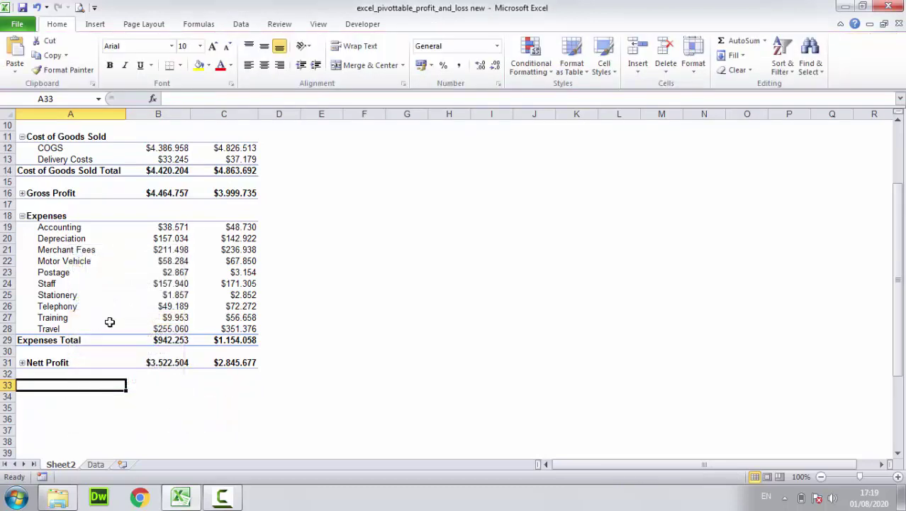
click(386, 295)
scroll(169, 360, up, 3)
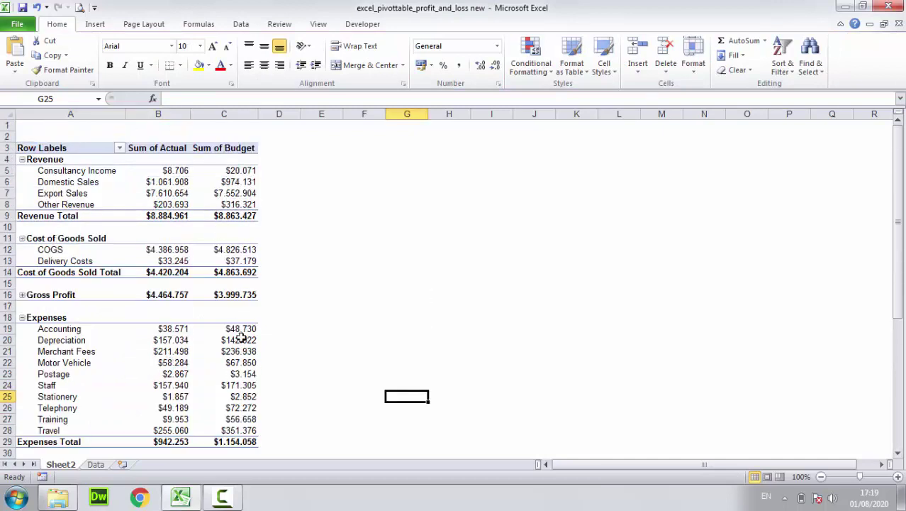
scroll(239, 337, down, 3)
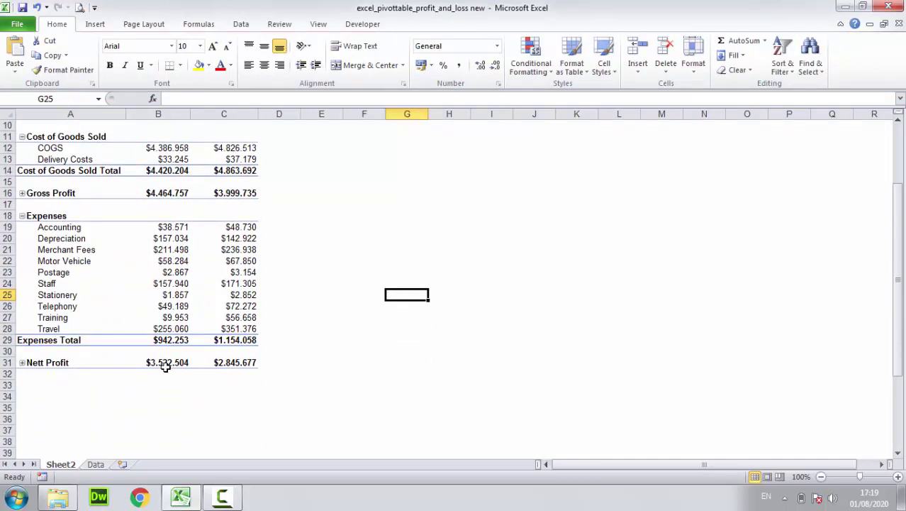
drag(164, 366, 234, 362)
click(364, 340)
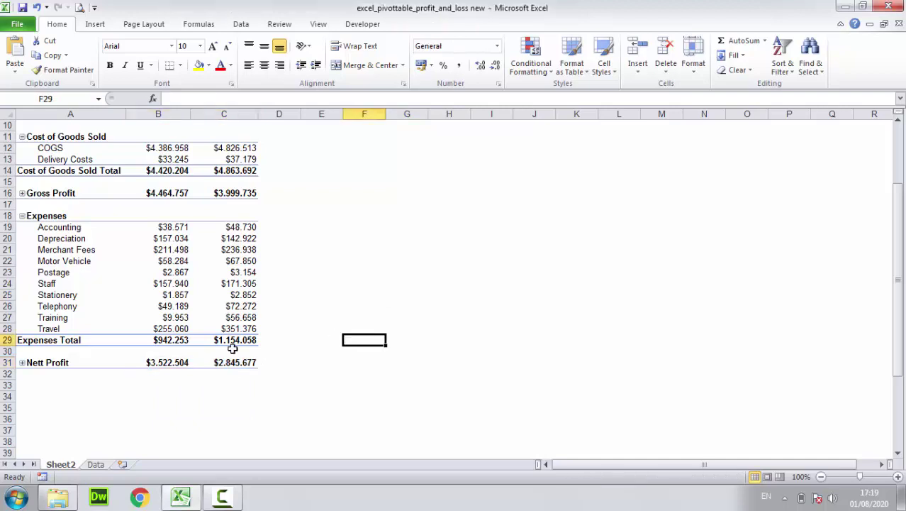
Select the Sum of Budget header and the actual and budget value columns.
scroll(233, 348, up, 3)
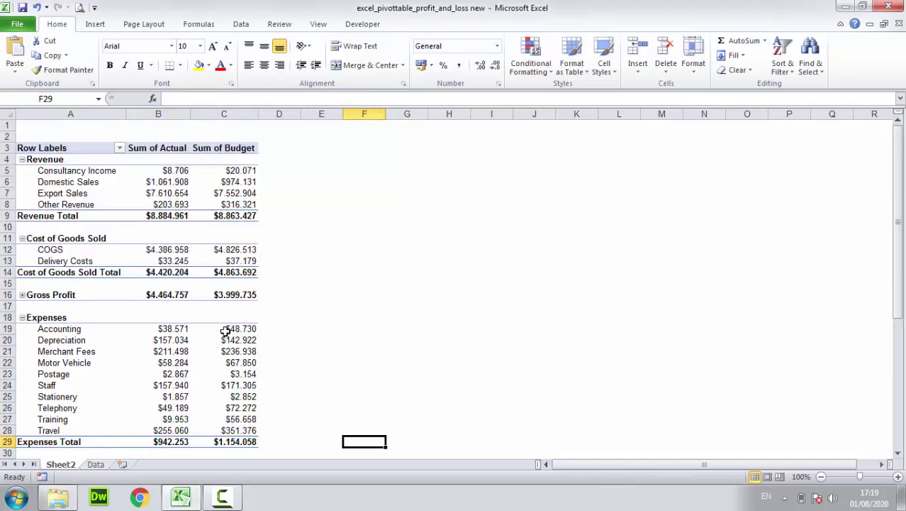
click(233, 149)
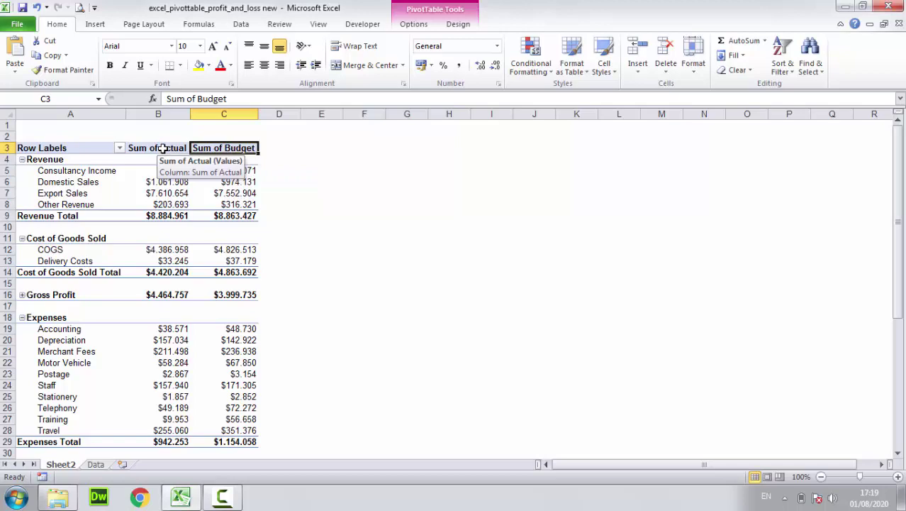
drag(163, 147, 213, 419)
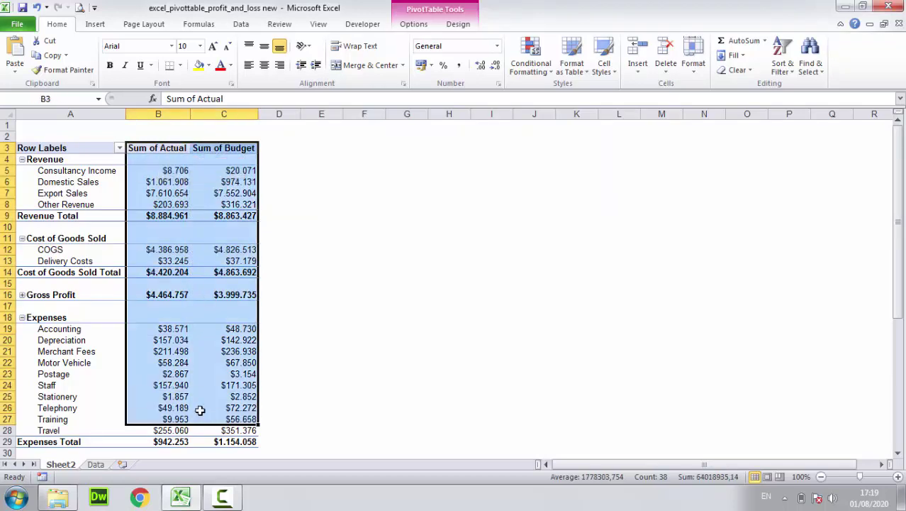
click(229, 151)
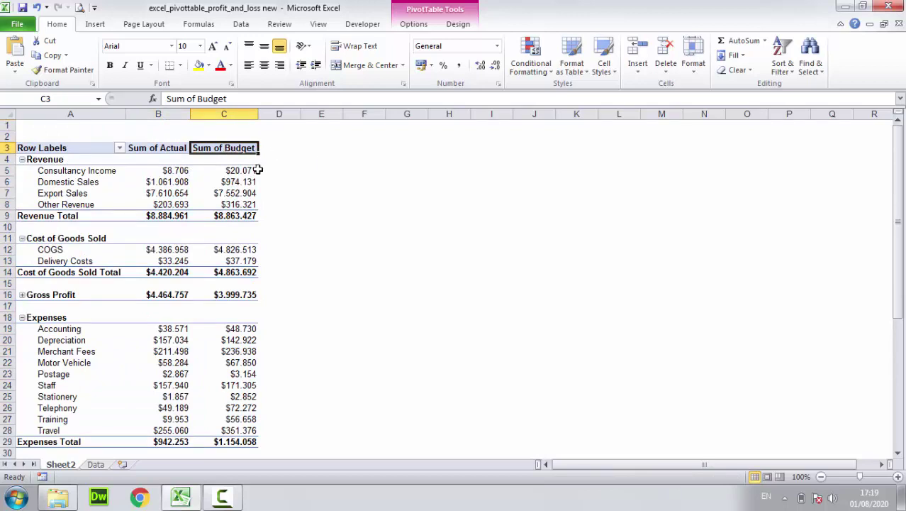
Add a calculated field Variance with formula =Actual-Budget to the PivotTable.
click(412, 24)
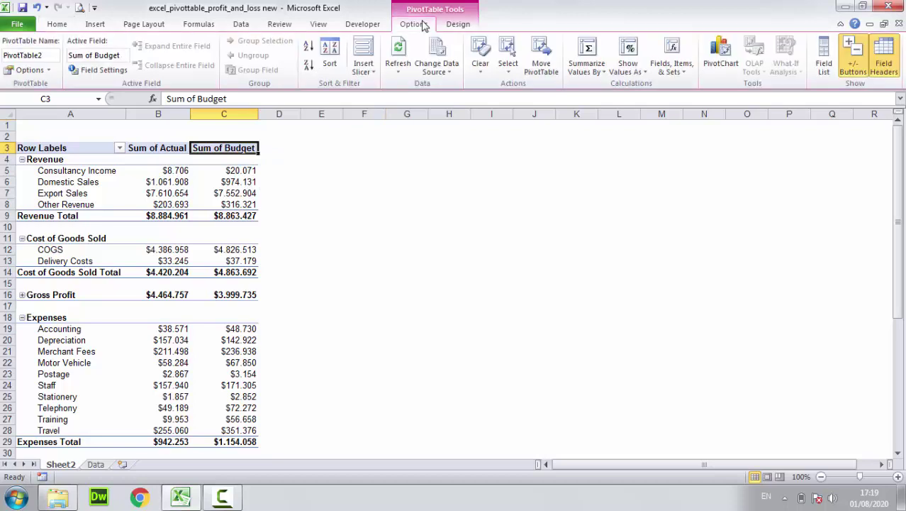
click(671, 67)
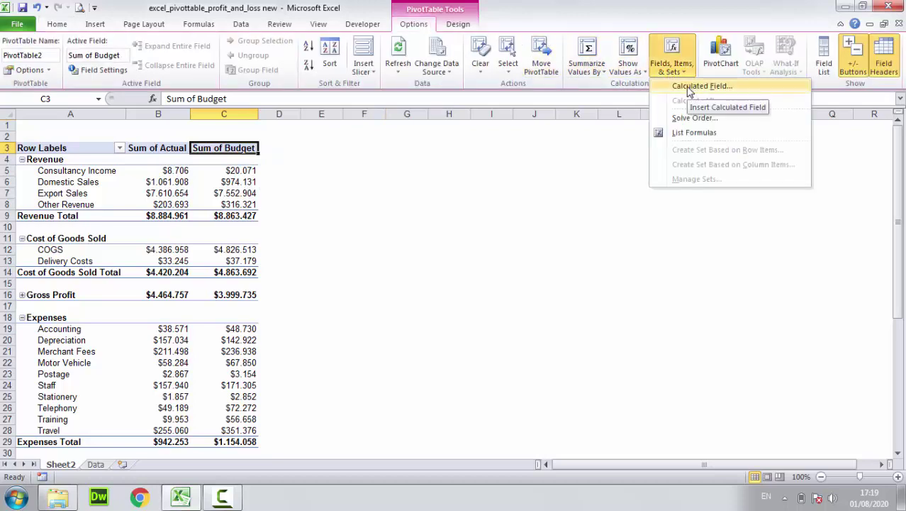
click(691, 87)
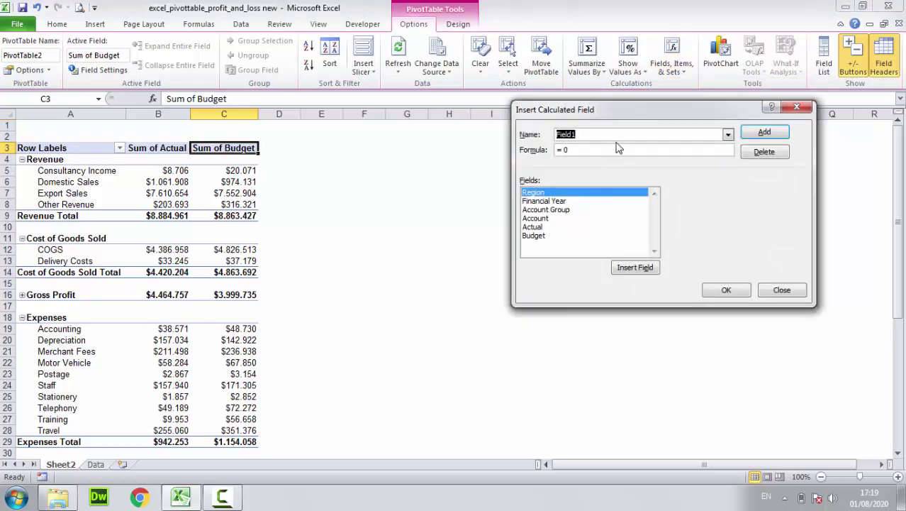
text(Variance)
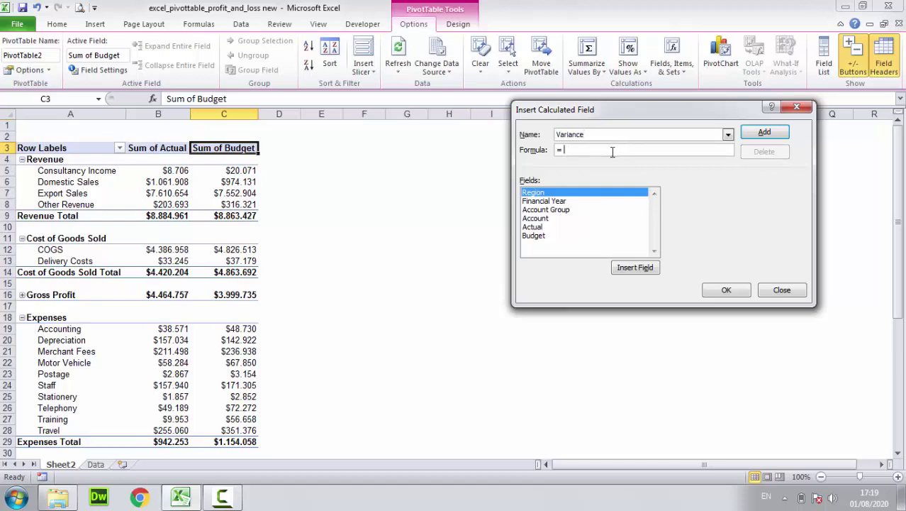
double_click(547, 228)
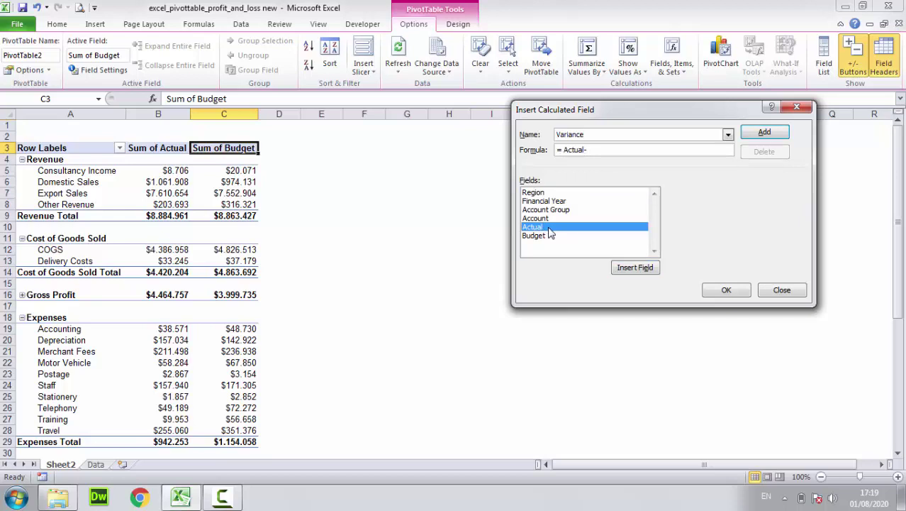
double_click(538, 235)
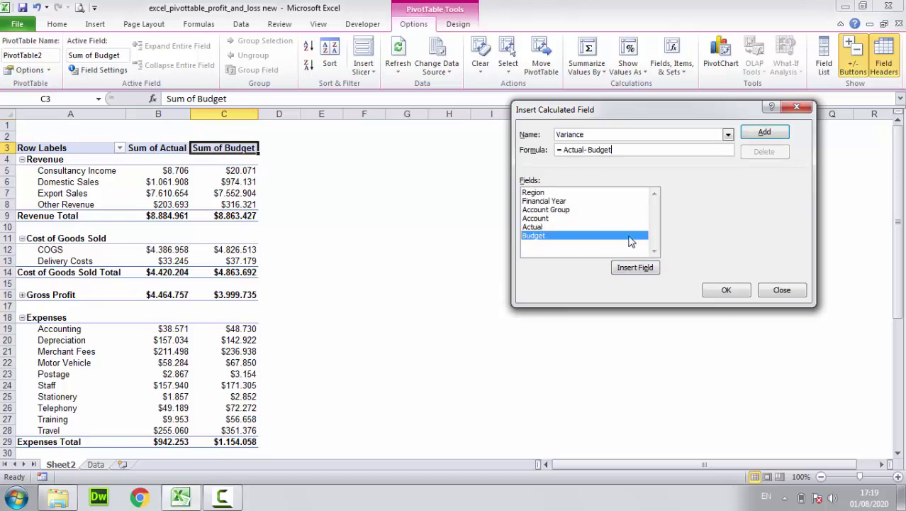
click(753, 135)
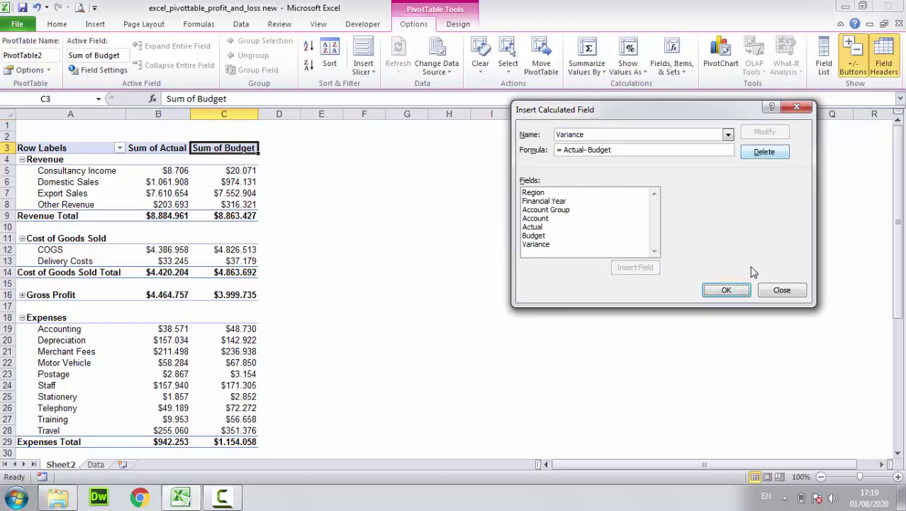
click(719, 290)
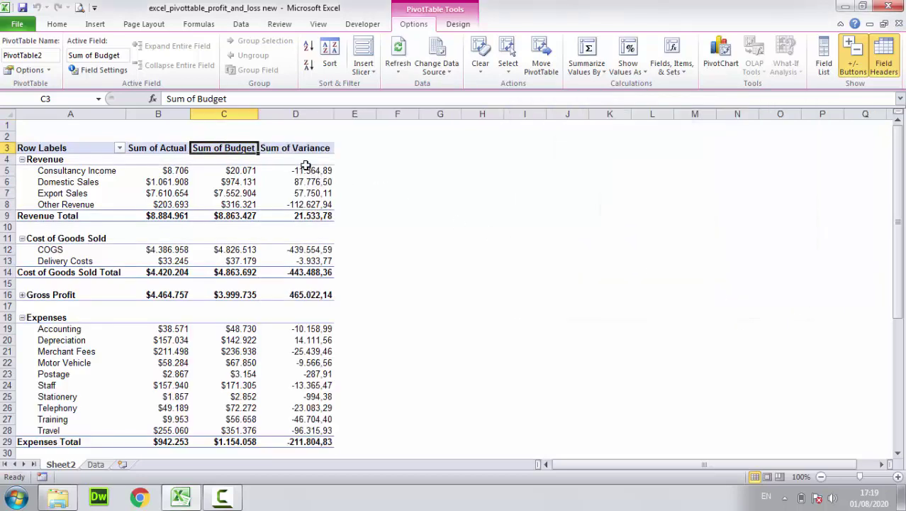
Review Consultancy Income's variance, actual and budget figures, then select Sum of Variance.
mouse_move(304, 170)
drag(305, 170, 297, 204)
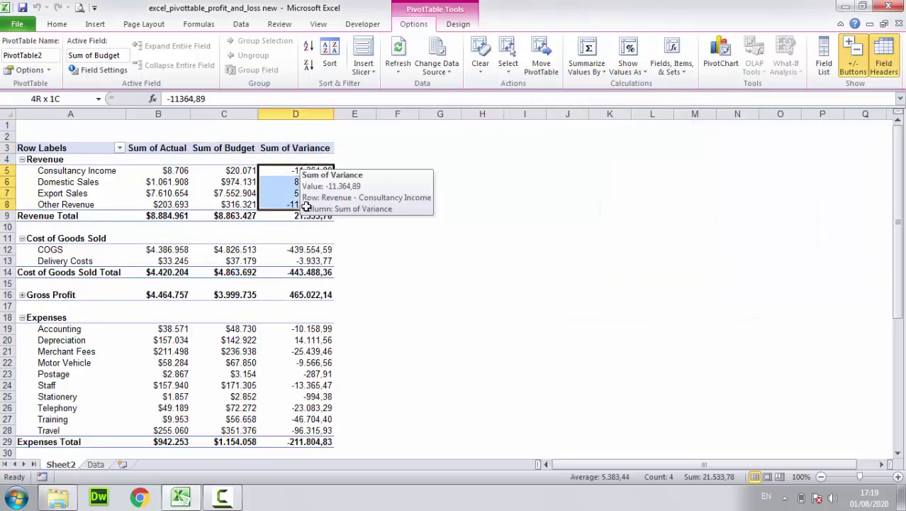
click(292, 172)
click(183, 170)
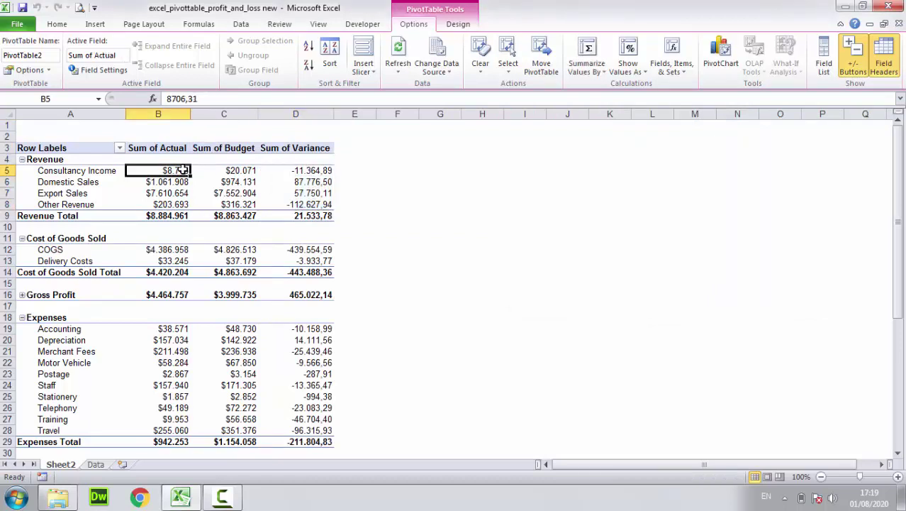
click(231, 170)
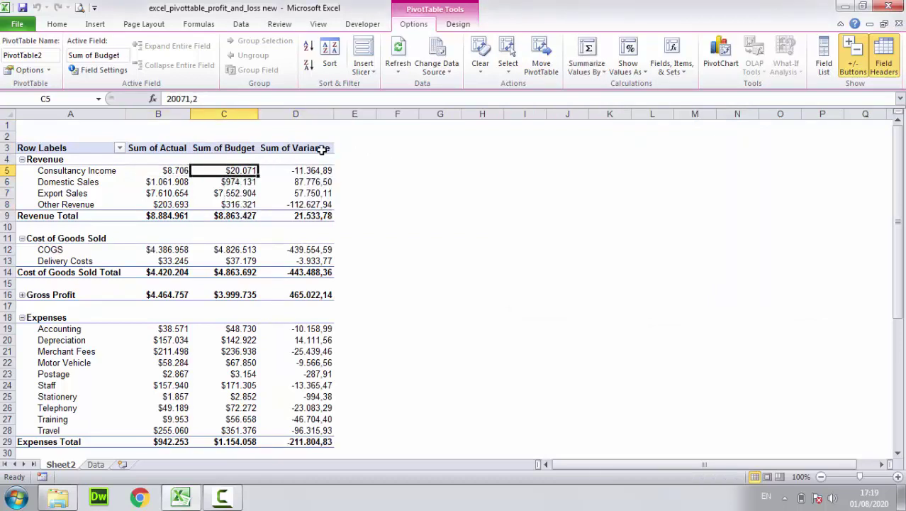
click(319, 148)
Create the calculated field 'variance %' with formula =Actual/Budget-1.
click(693, 68)
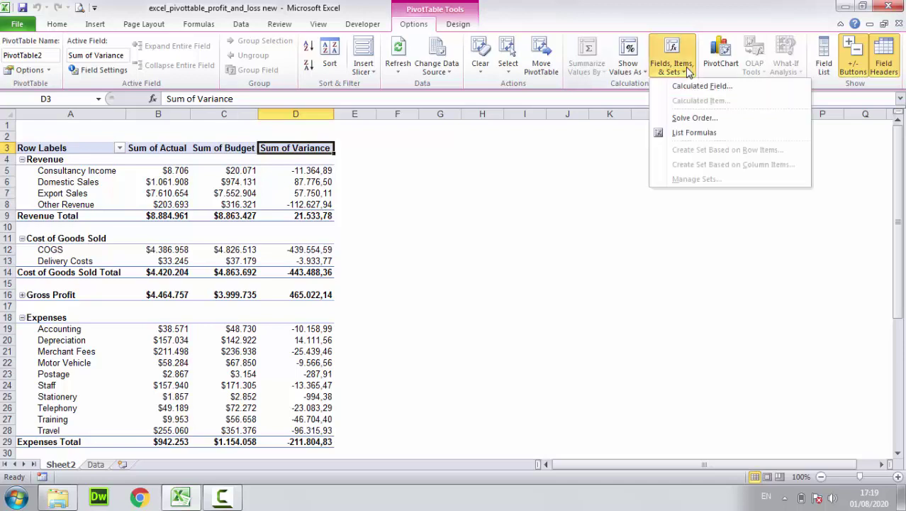
click(686, 87)
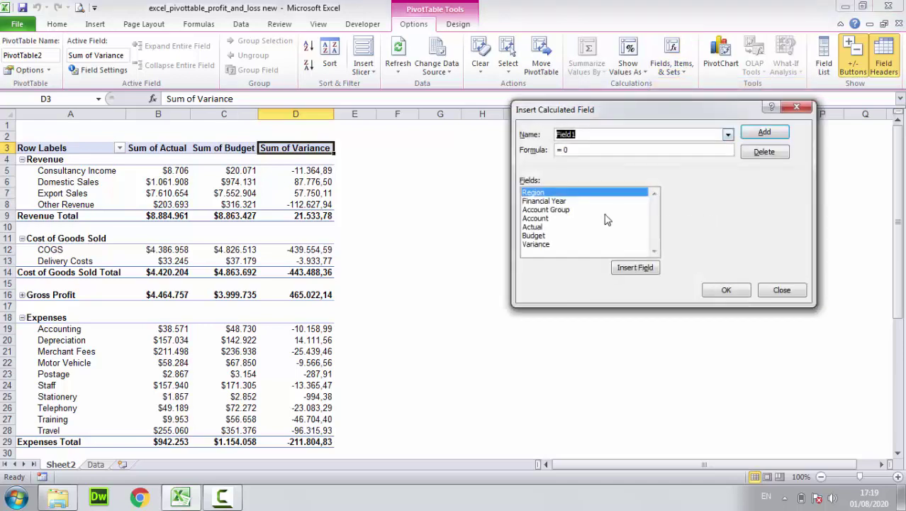
text(varia)
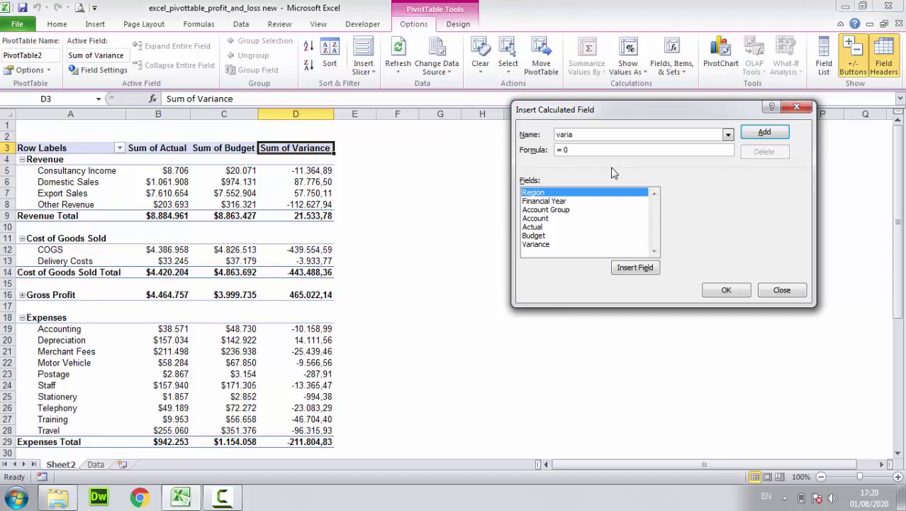
text(nce %)
click(603, 151)
double_click(540, 230)
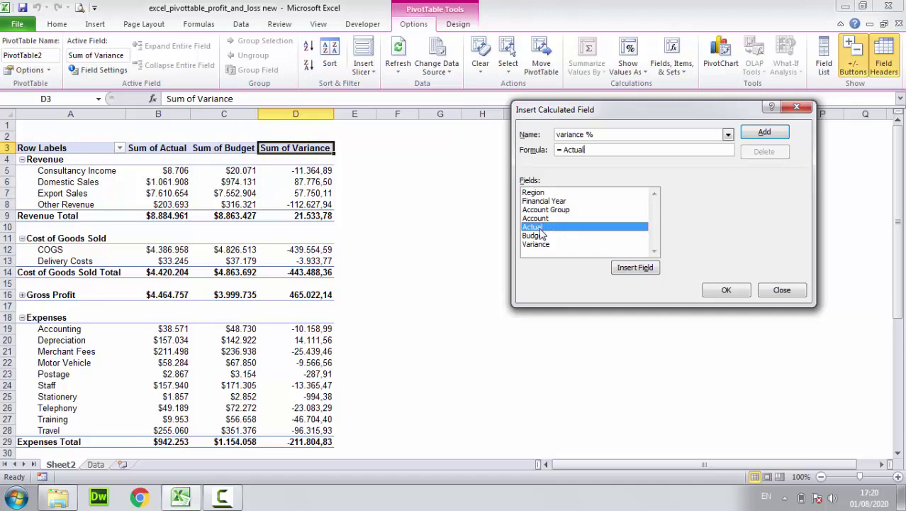
double_click(540, 237)
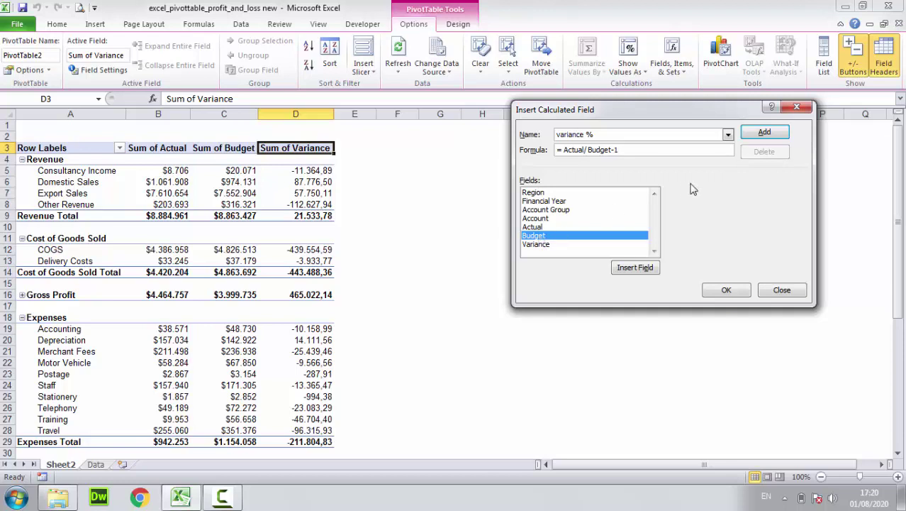
click(762, 133)
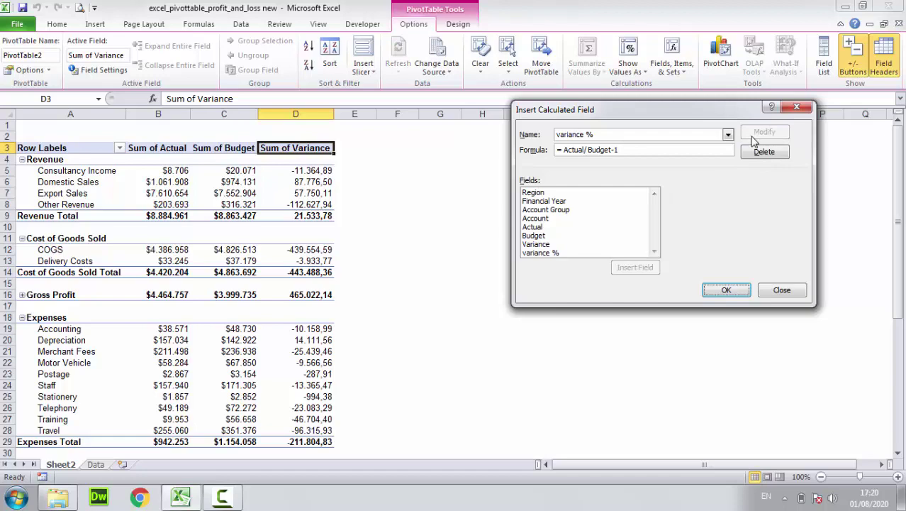
click(727, 290)
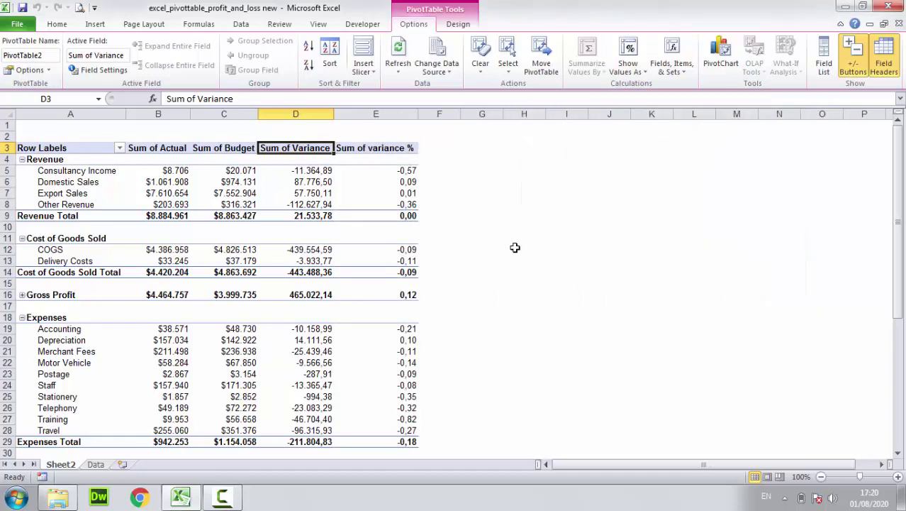
Format the Sum of variance % field as Percentage with 2 decimal places.
click(376, 170)
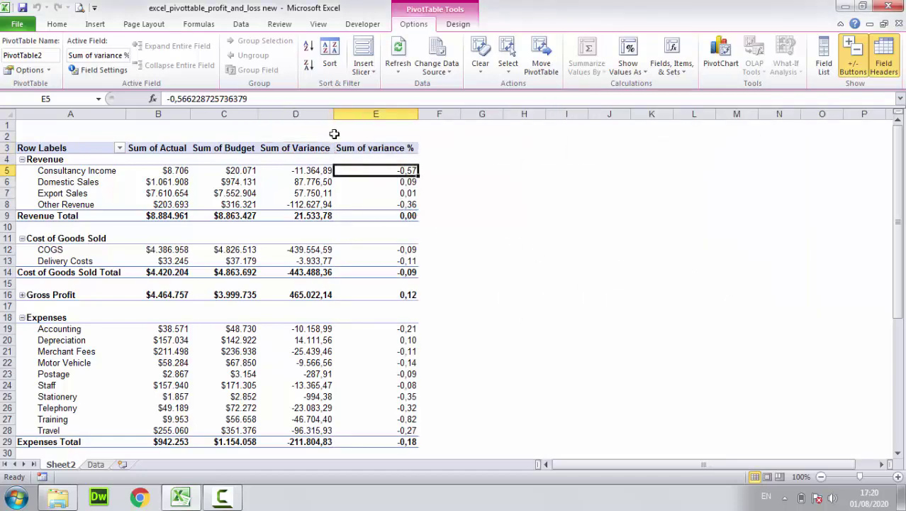
click(115, 70)
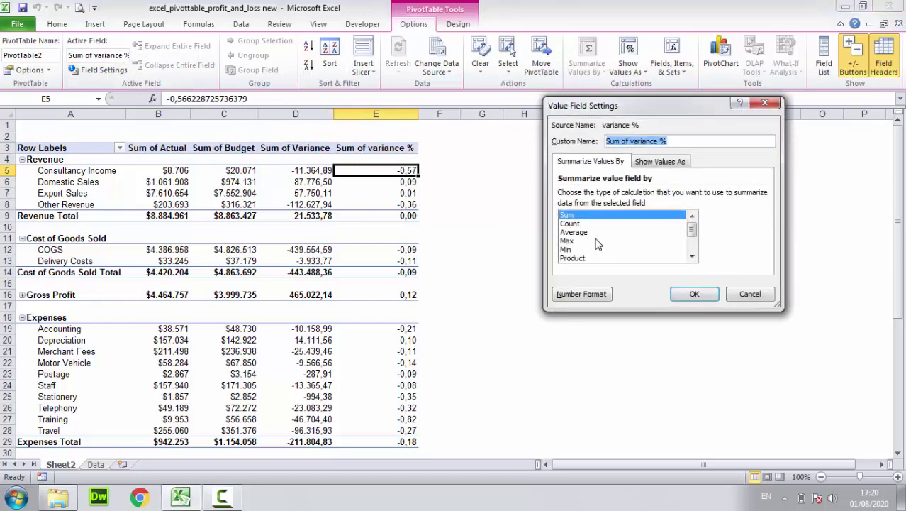
click(580, 295)
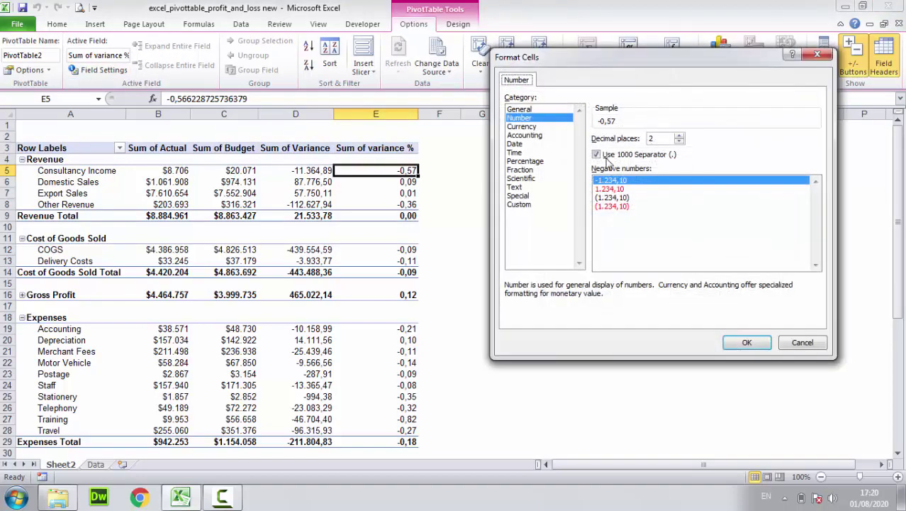
click(531, 161)
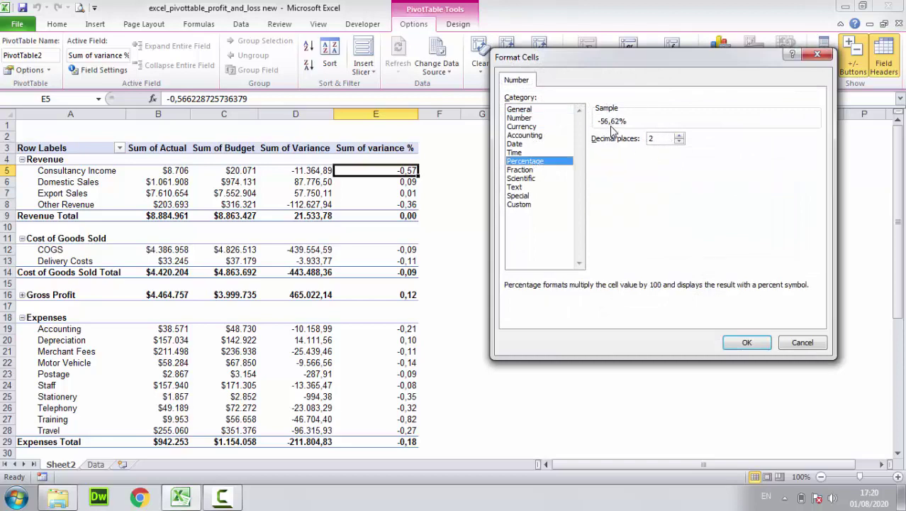
click(746, 343)
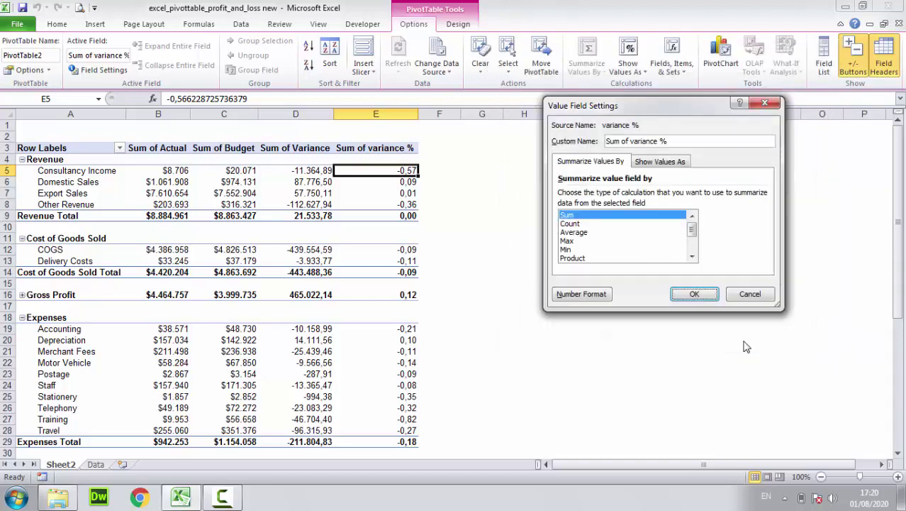
click(695, 295)
scroll(370, 204, down, 1)
scroll(385, 255, down, 5)
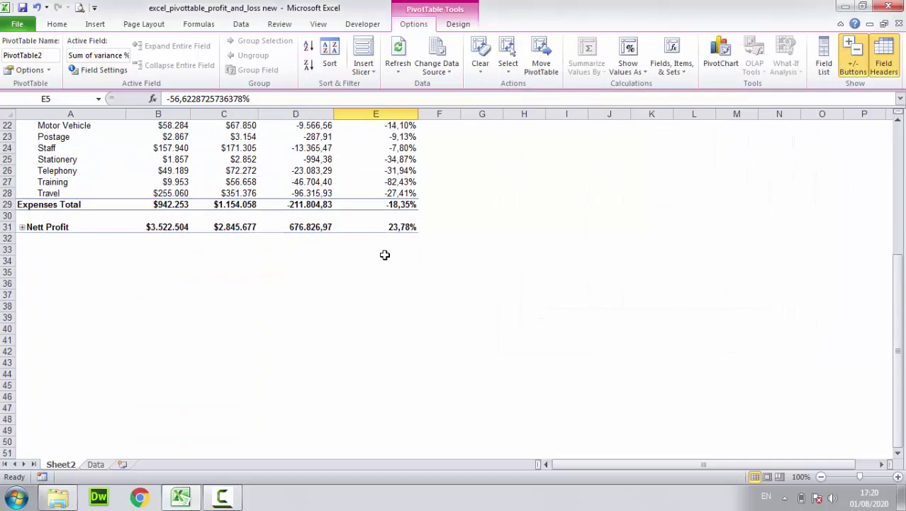
scroll(384, 255, up, 6)
scroll(387, 255, up, 1)
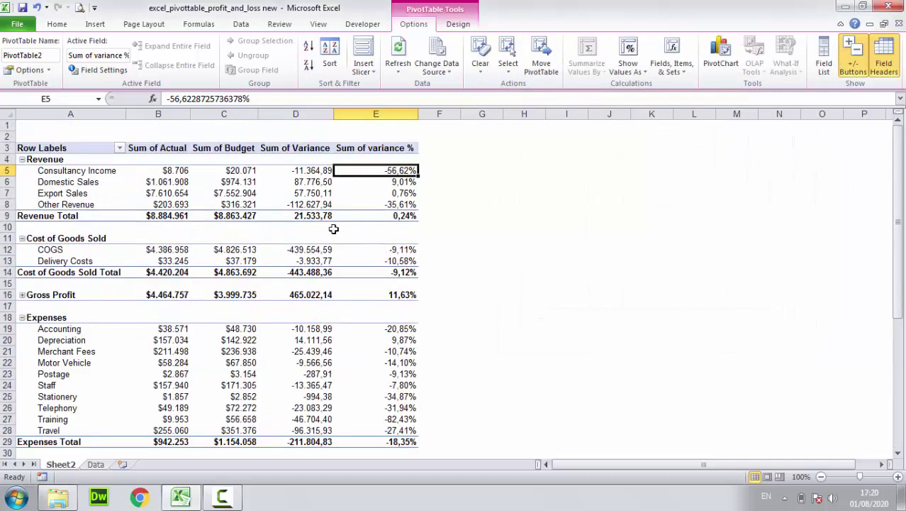
Insert a blank column A so the PivotTable starts in column B.
click(86, 114)
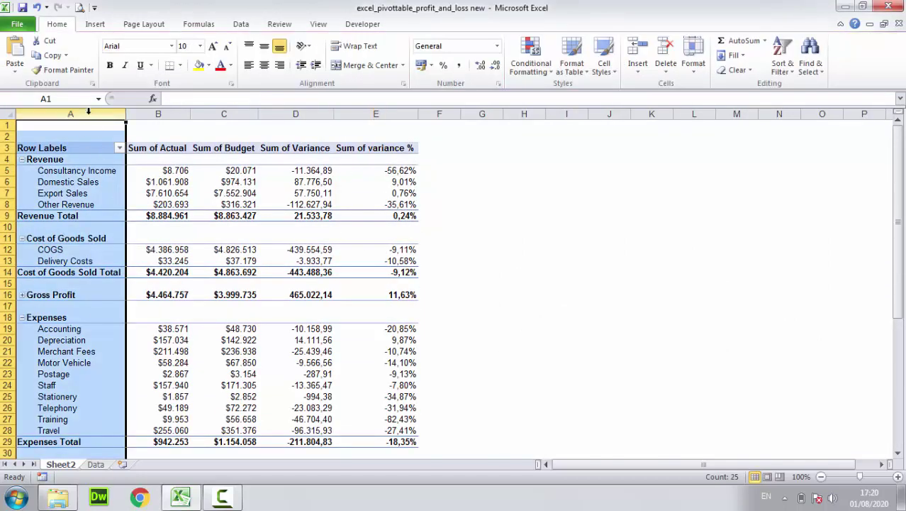
right_click(88, 114)
click(133, 201)
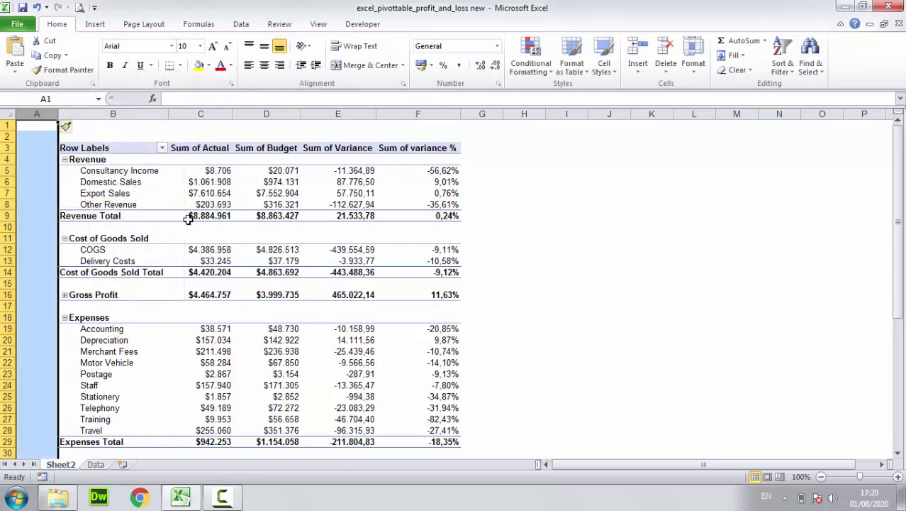
click(551, 171)
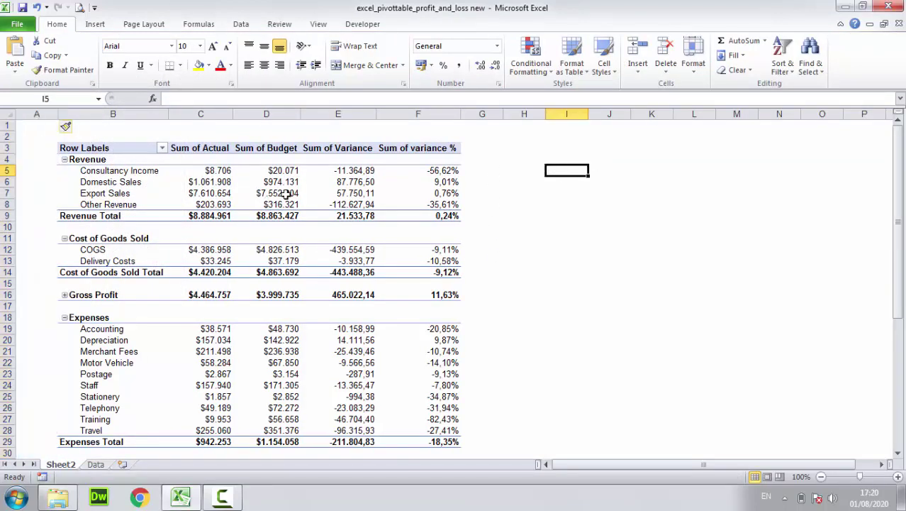
Preview icon sets on the revenue variance values without applying, then select F5:F8.
mouse_move(363, 171)
mouse_down()
mouse_move(364, 441)
mouse_move(348, 205)
mouse_up()
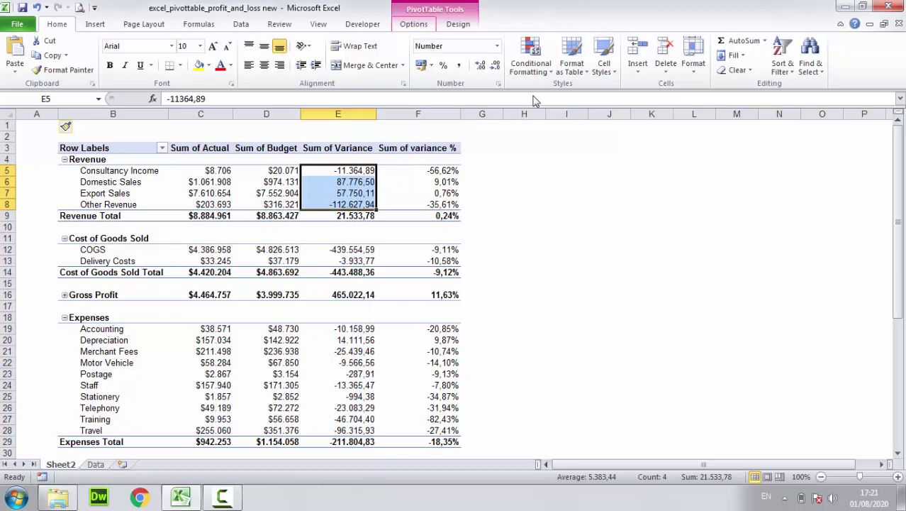
click(539, 70)
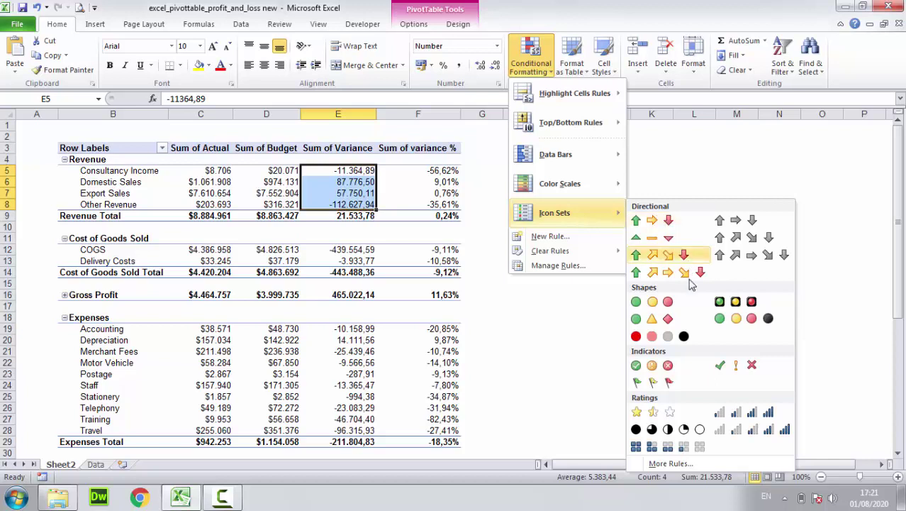
mouse_move(554, 212)
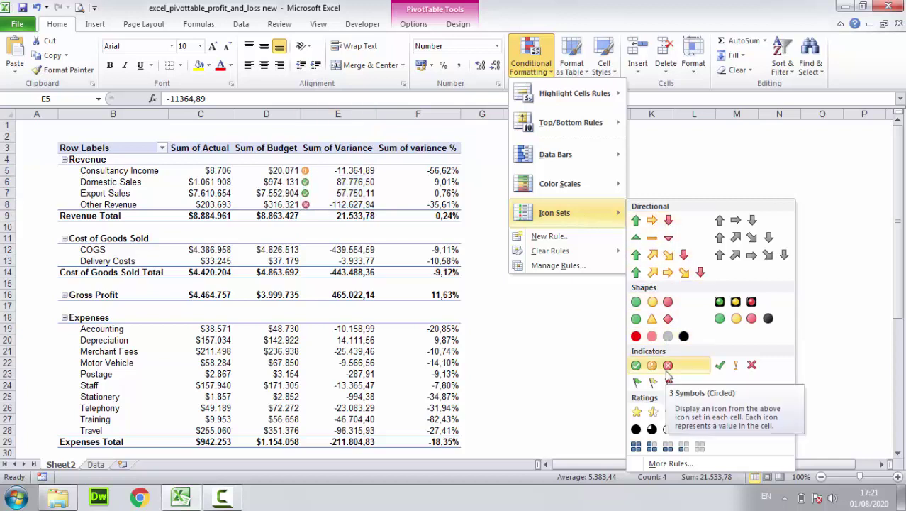
click(443, 185)
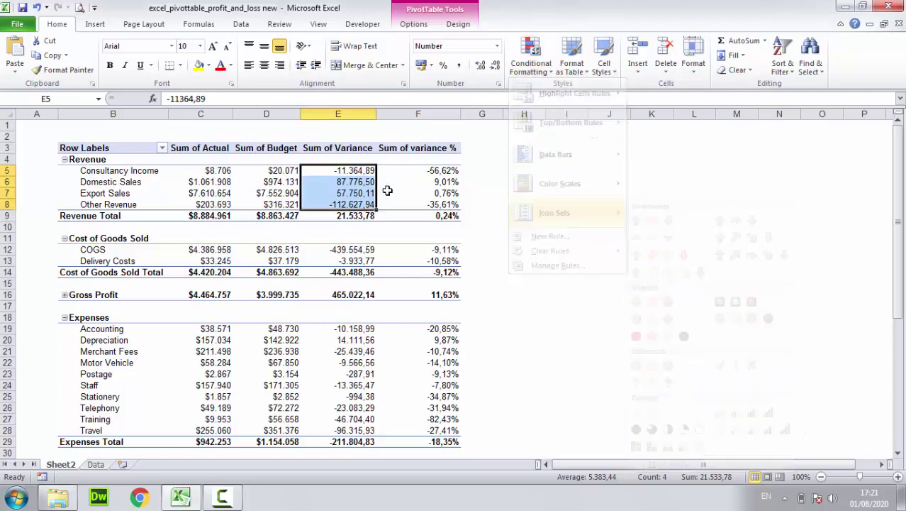
drag(418, 170, 421, 204)
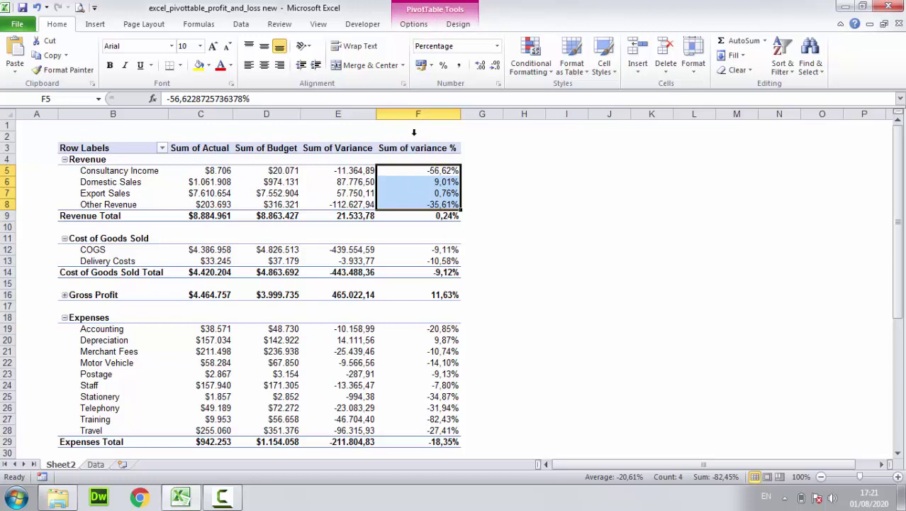
Apply a traffic-light icon set to the whole Sum of variance % column.
click(539, 71)
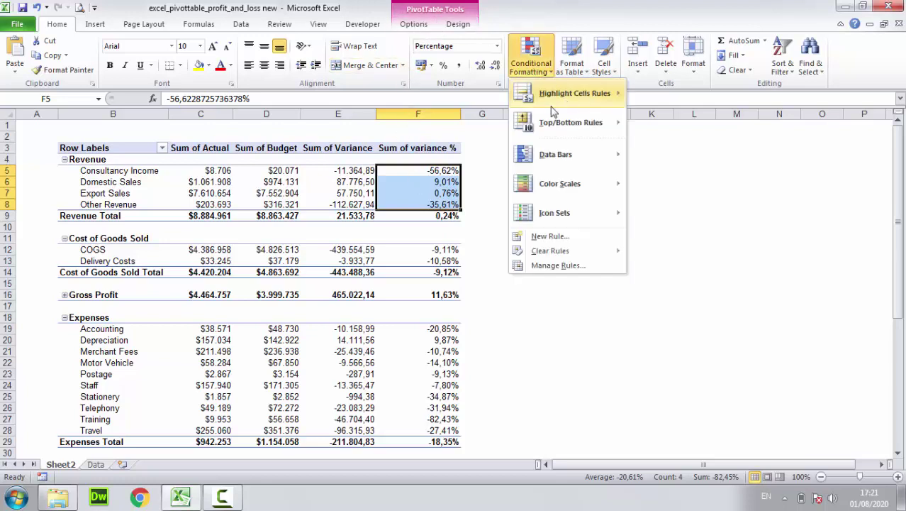
click(436, 170)
mouse_move(436, 170)
mouse_down()
mouse_move(452, 449)
mouse_move(448, 441)
mouse_up()
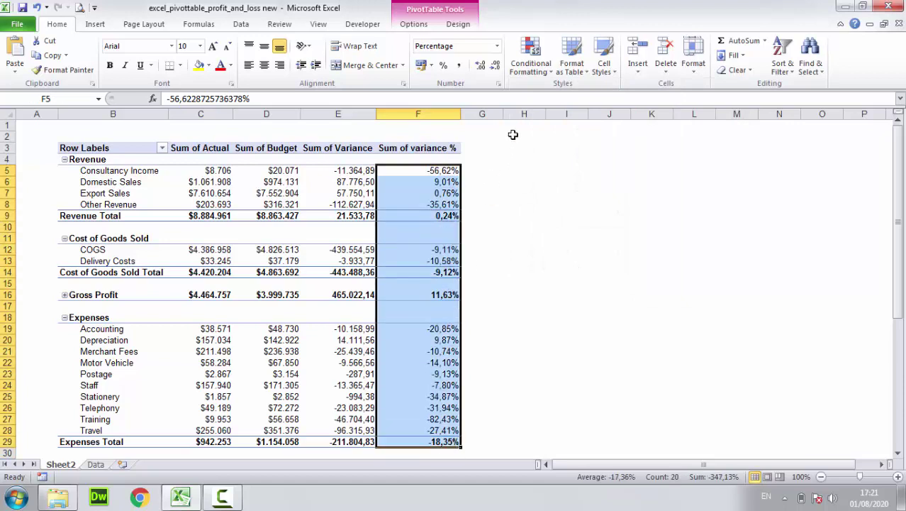
click(533, 70)
mouse_move(555, 213)
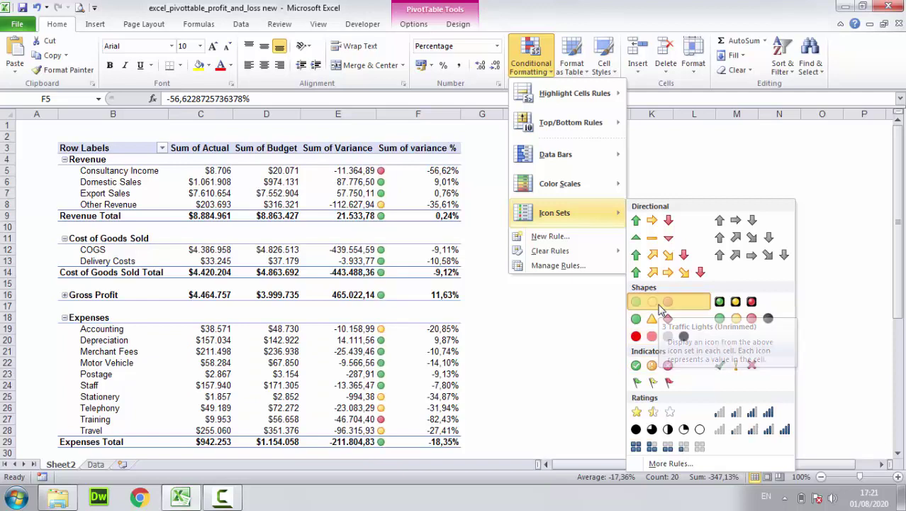
click(658, 305)
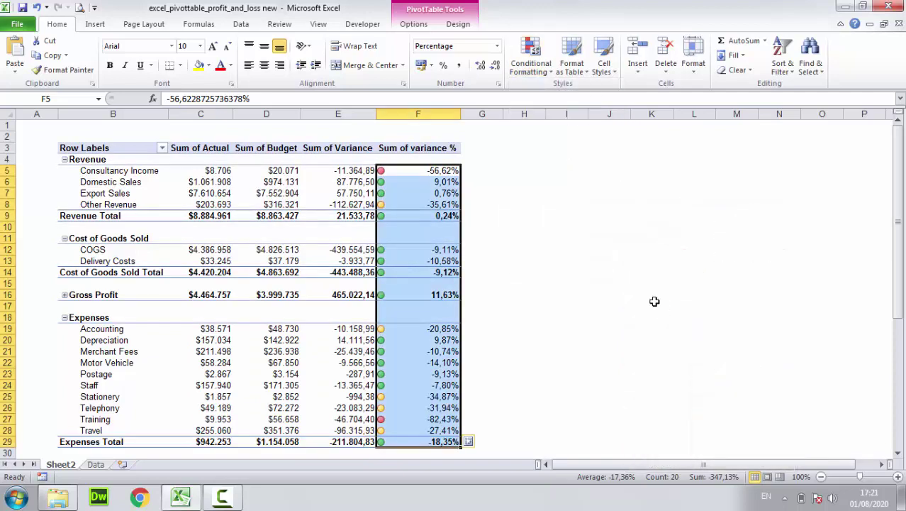
Open the Conditional Formatting Rules Manager from the Home tab.
click(425, 25)
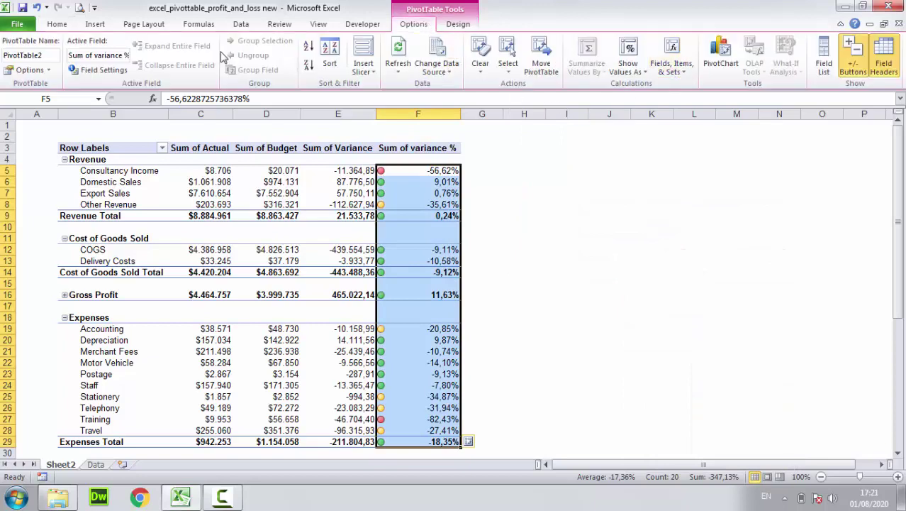
click(65, 26)
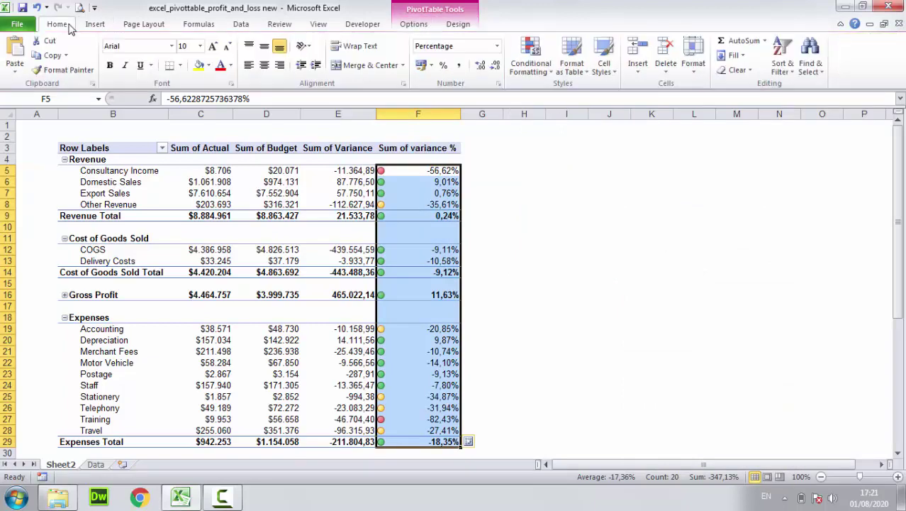
click(544, 70)
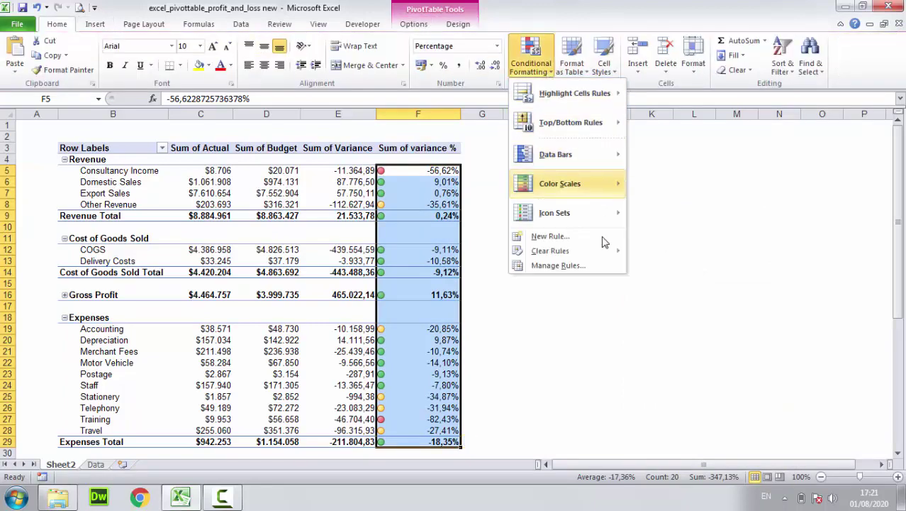
click(569, 266)
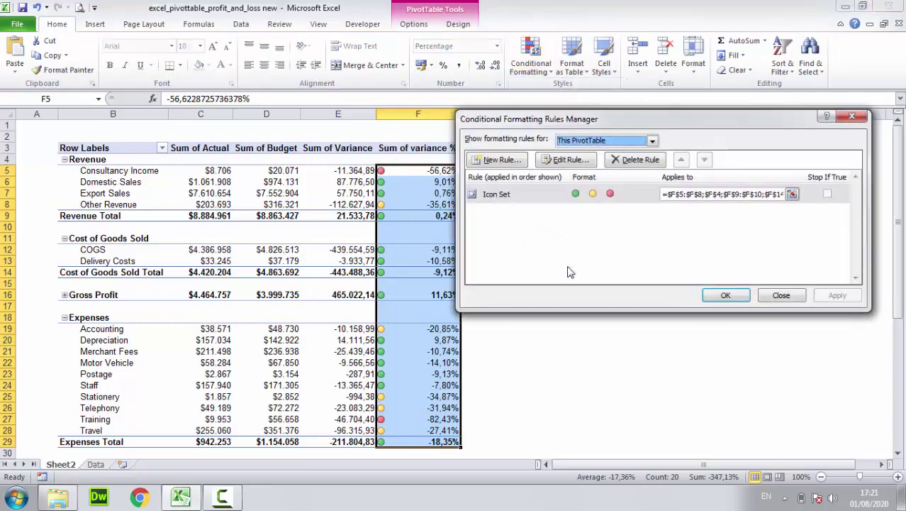
Edit the icon set rule so both thresholds are Number type with value 0.
click(552, 161)
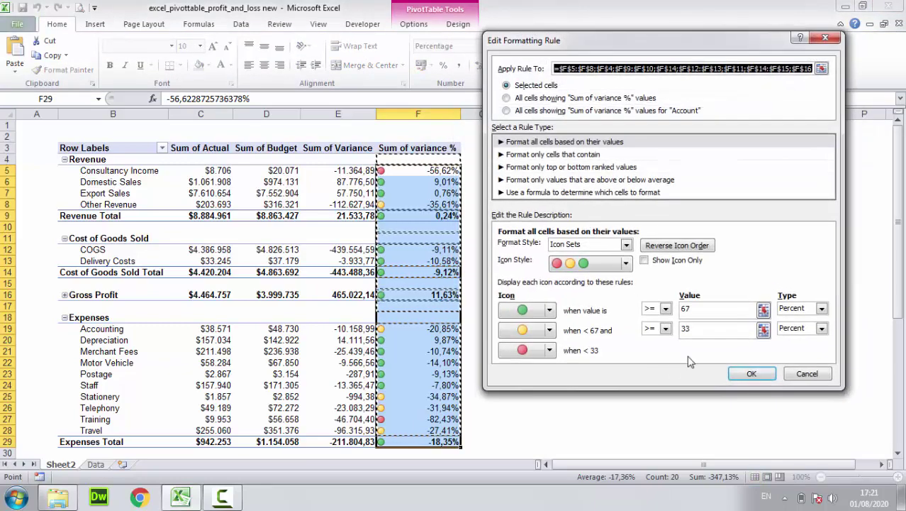
click(821, 309)
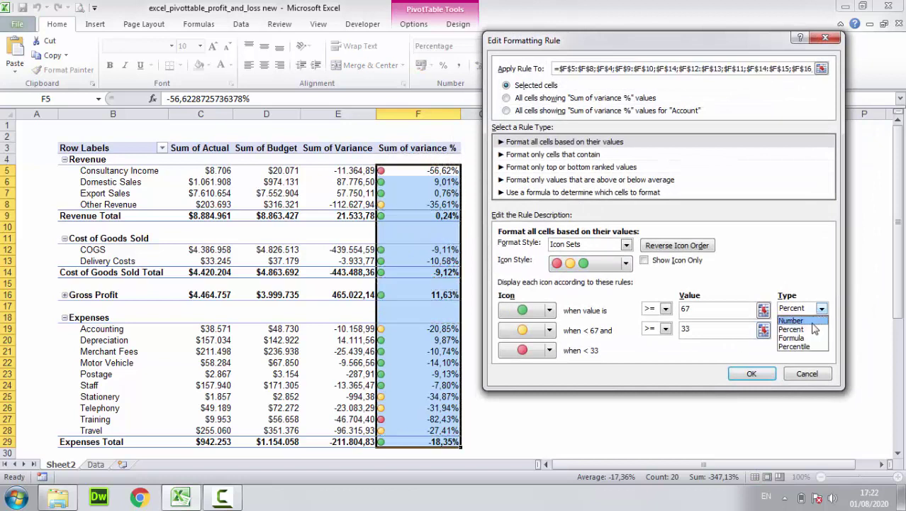
click(808, 320)
click(821, 328)
click(805, 341)
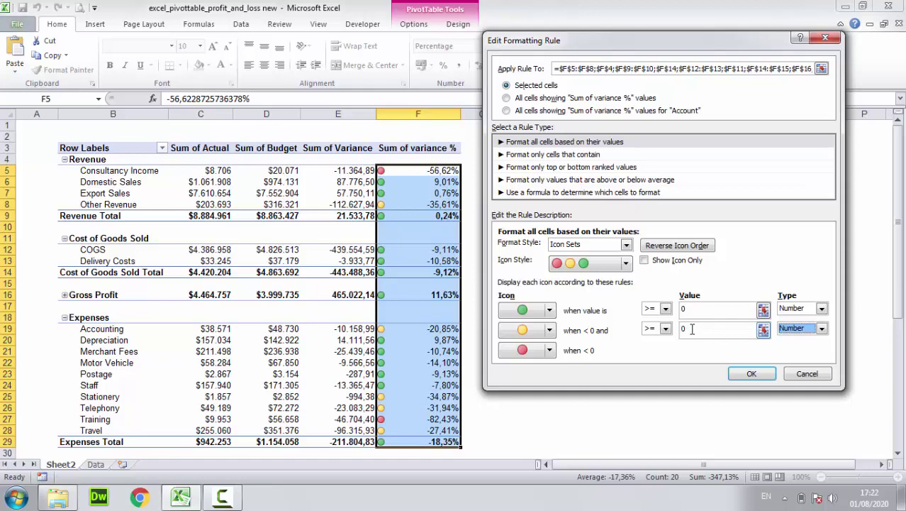
click(751, 376)
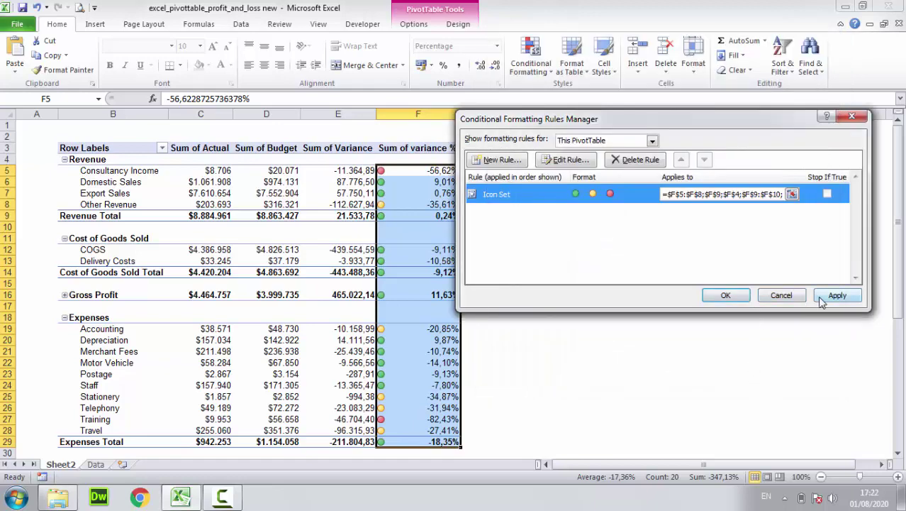
click(822, 297)
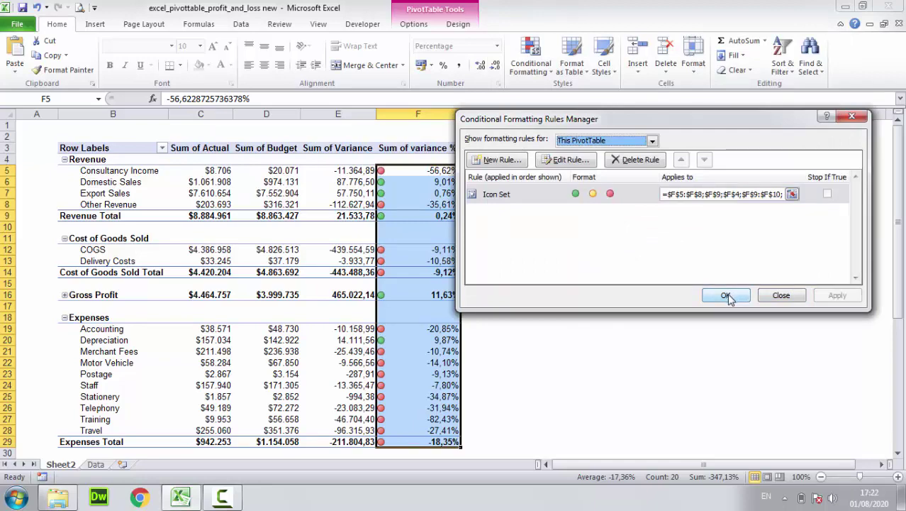
click(726, 295)
Insert Region and Financial Year slicers for the P&L PivotTable.
scroll(584, 265, down, 4)
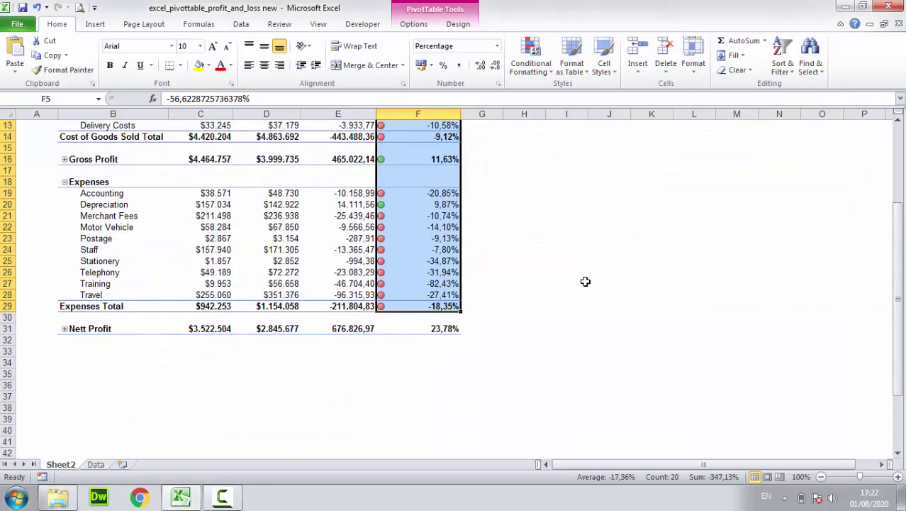
scroll(584, 282, up, 3)
click(584, 283)
scroll(462, 254, up, 1)
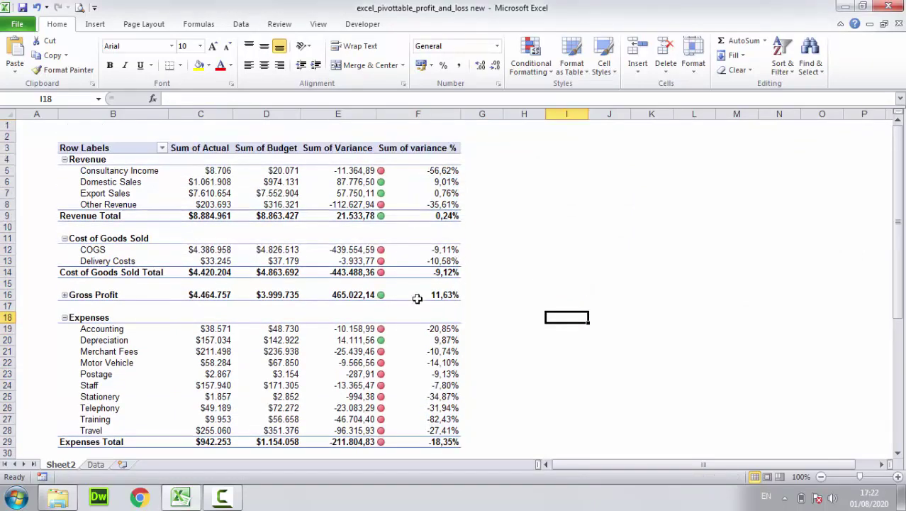
scroll(415, 301, down, 5)
scroll(415, 307, up, 5)
click(332, 190)
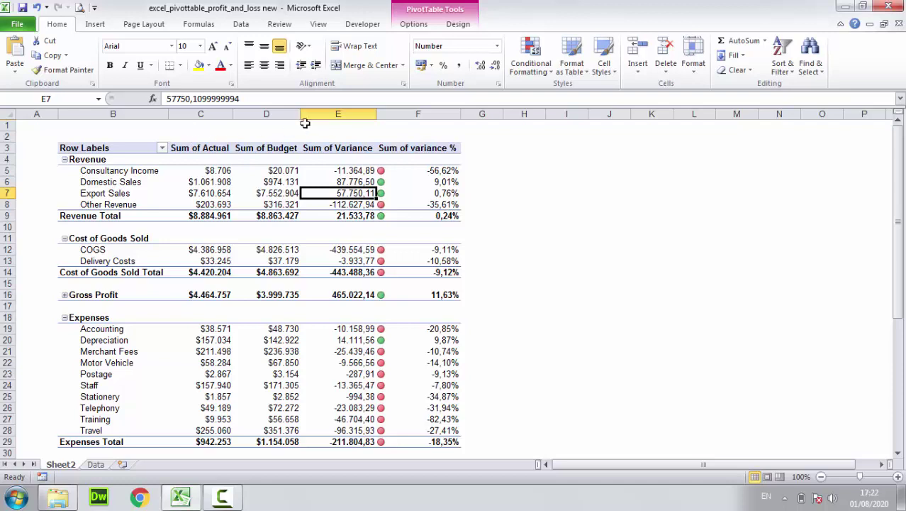
click(417, 24)
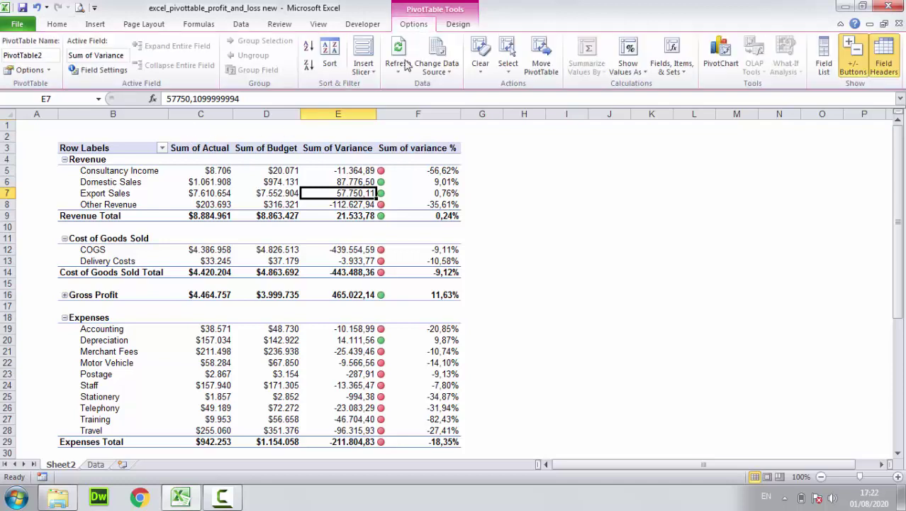
click(363, 71)
click(372, 86)
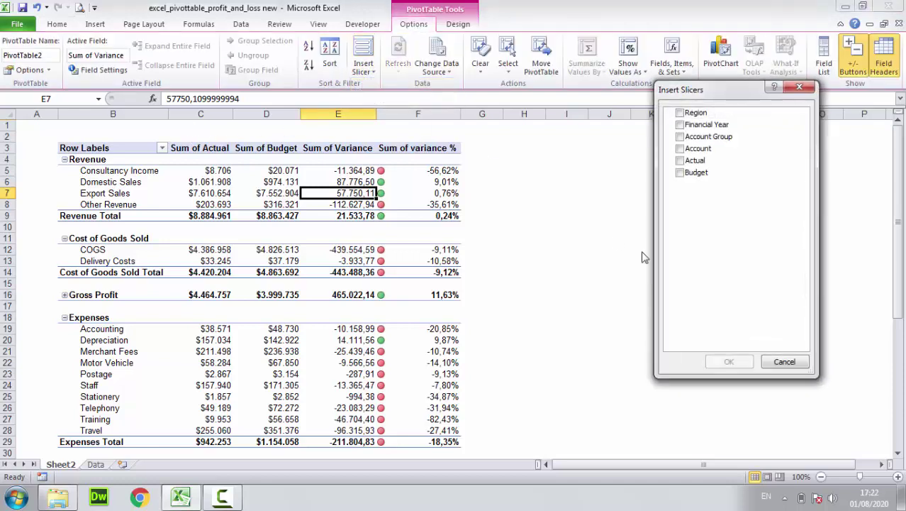
click(680, 112)
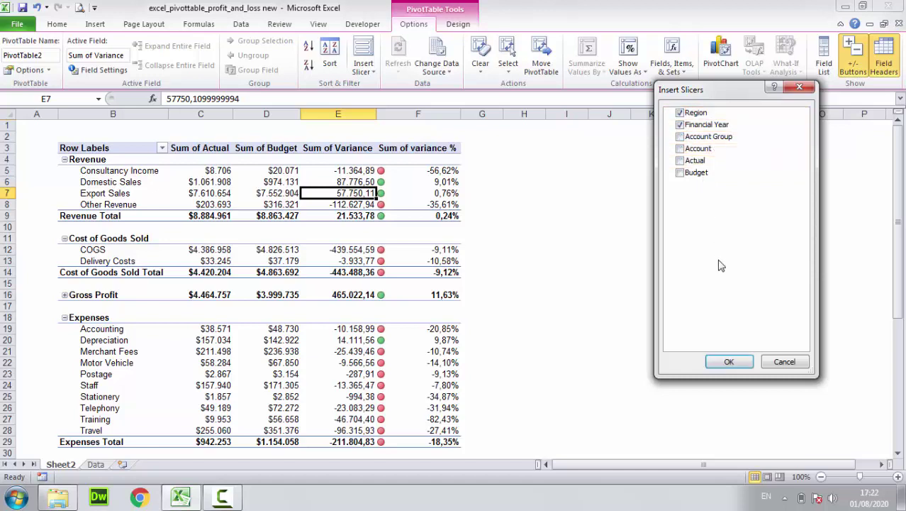
click(730, 361)
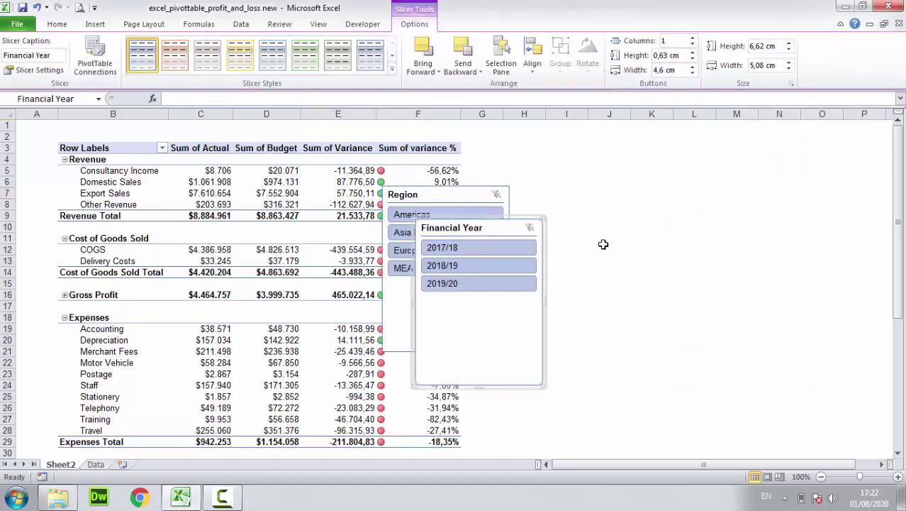
Arrange the Region and Financial Year slicers side by side beside the PivotTable, then collapse the ribbon.
drag(518, 228, 600, 259)
mouse_move(467, 202)
mouse_down()
mouse_move(581, 150)
mouse_move(571, 155)
mouse_up()
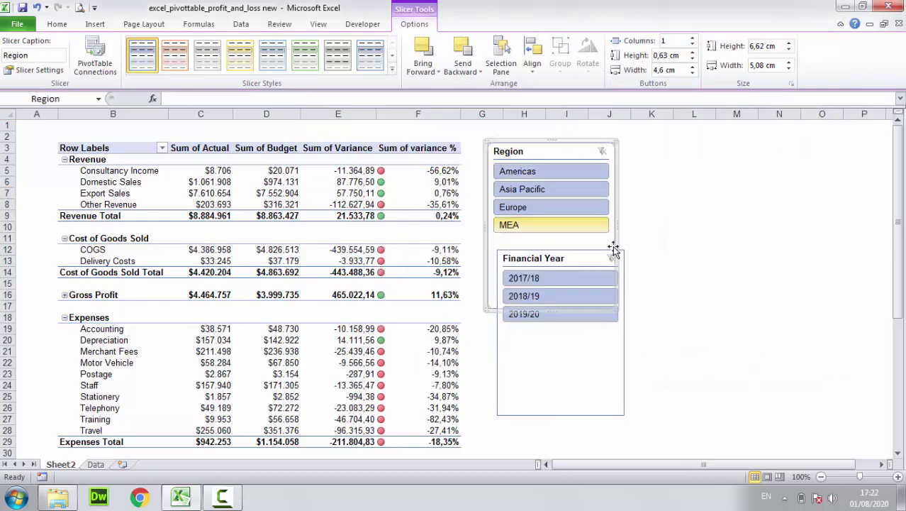
drag(589, 257, 713, 148)
click(810, 184)
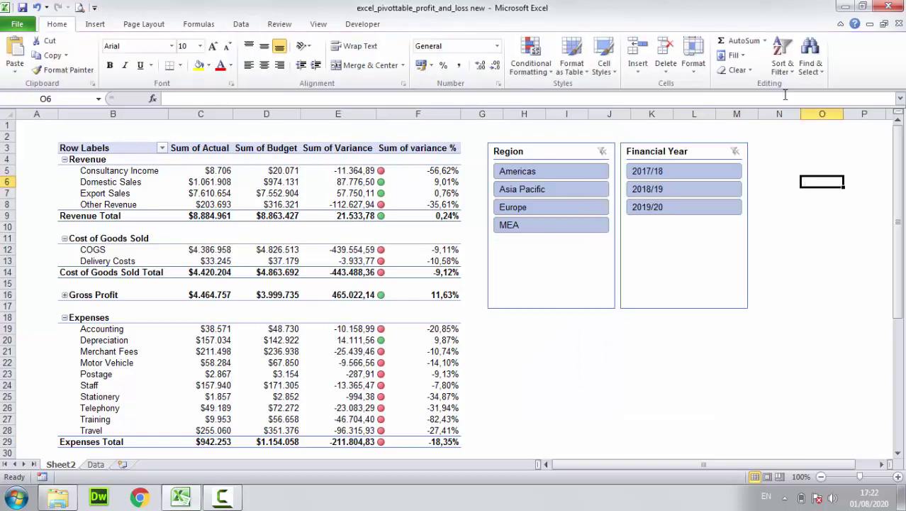
click(840, 24)
click(610, 338)
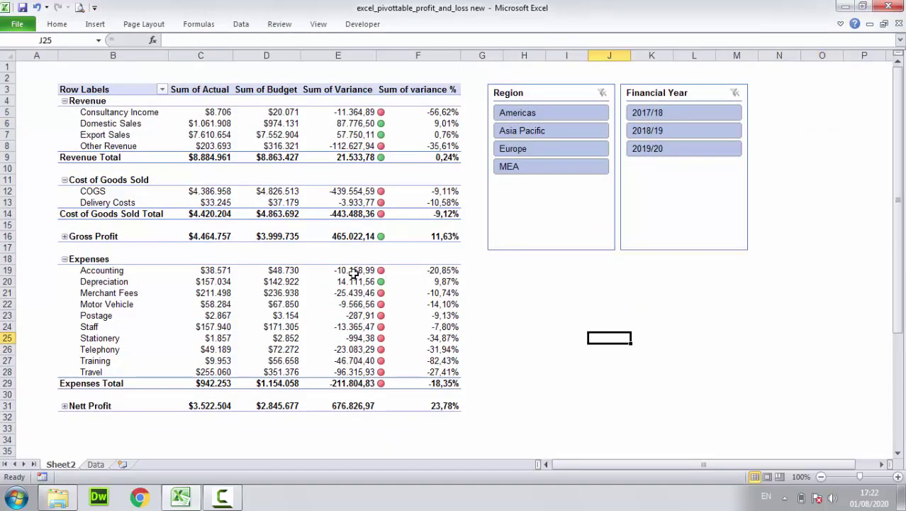
click(521, 112)
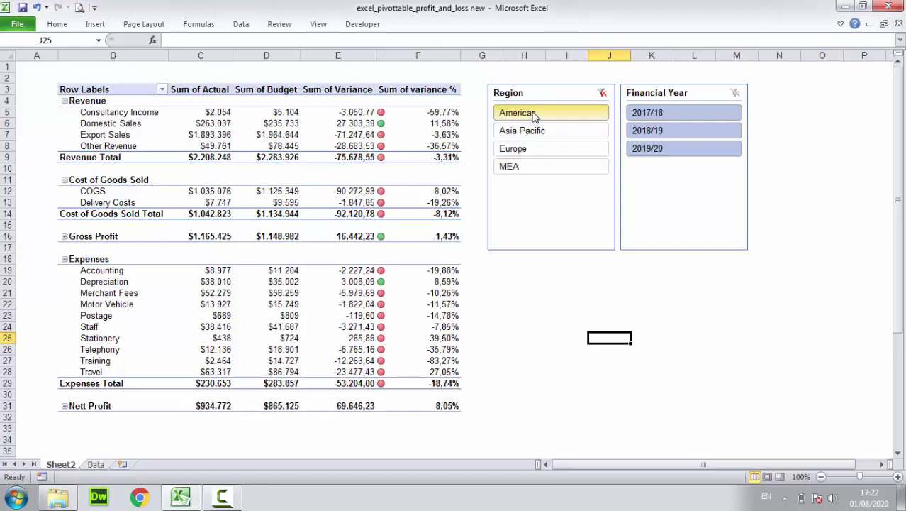
click(656, 114)
click(662, 131)
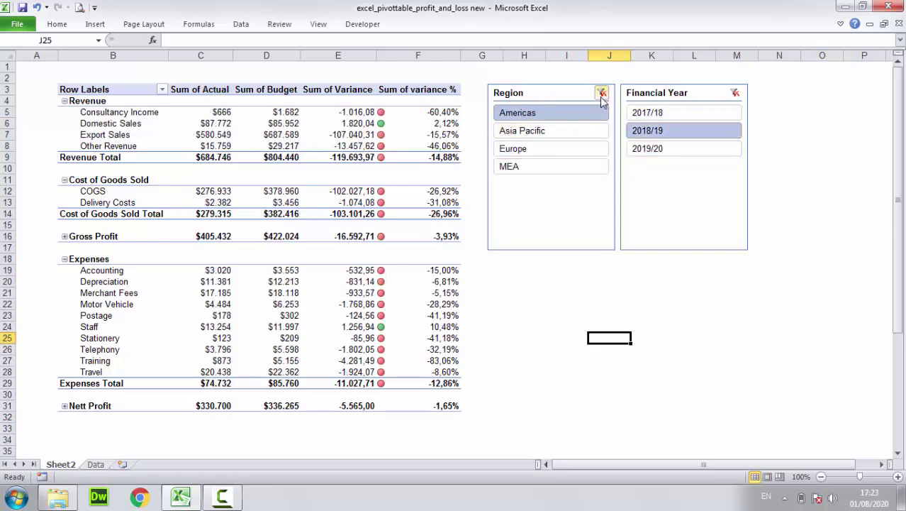
click(602, 93)
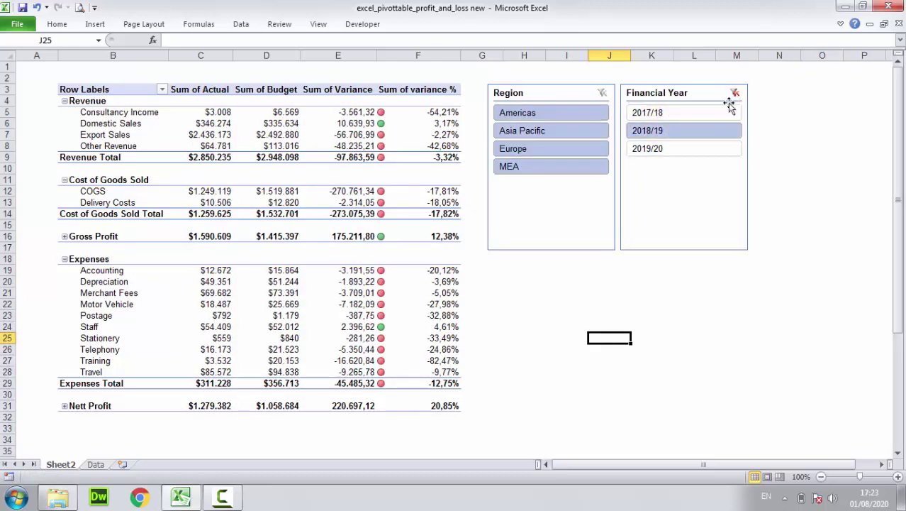
click(735, 93)
click(5, 89)
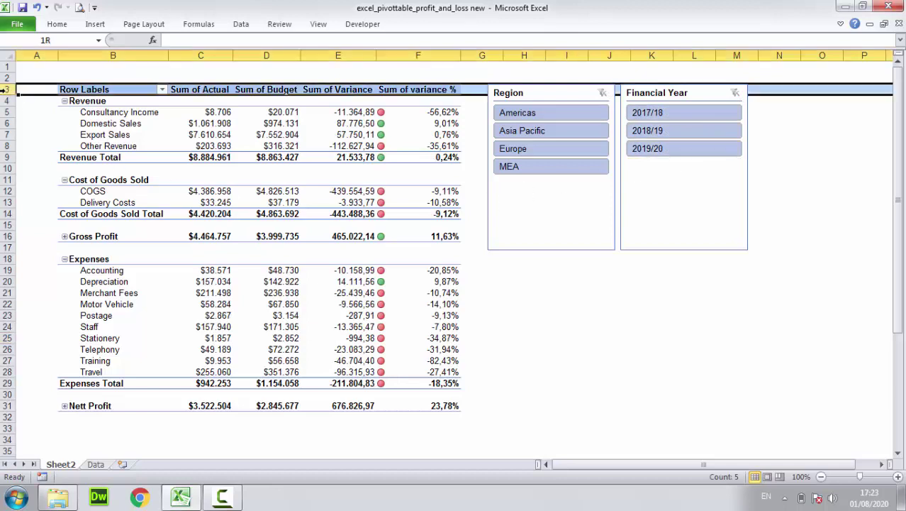
click(609, 292)
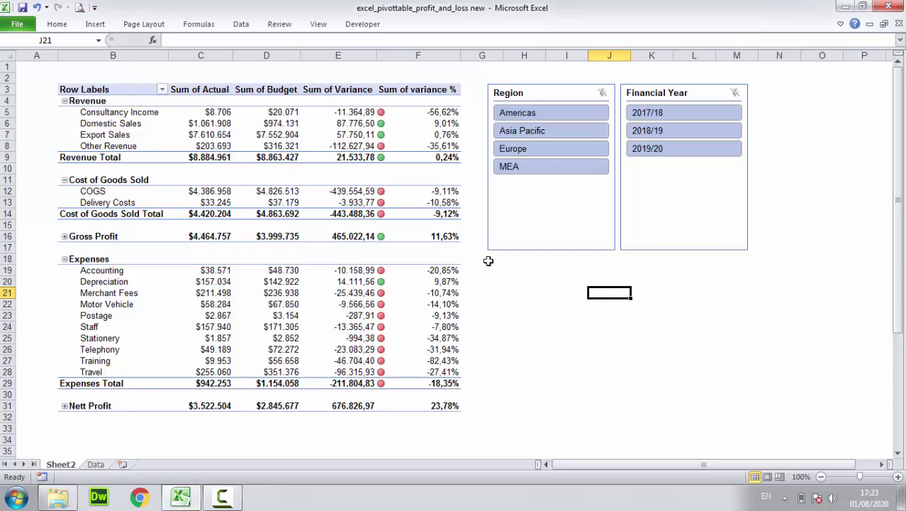
click(529, 114)
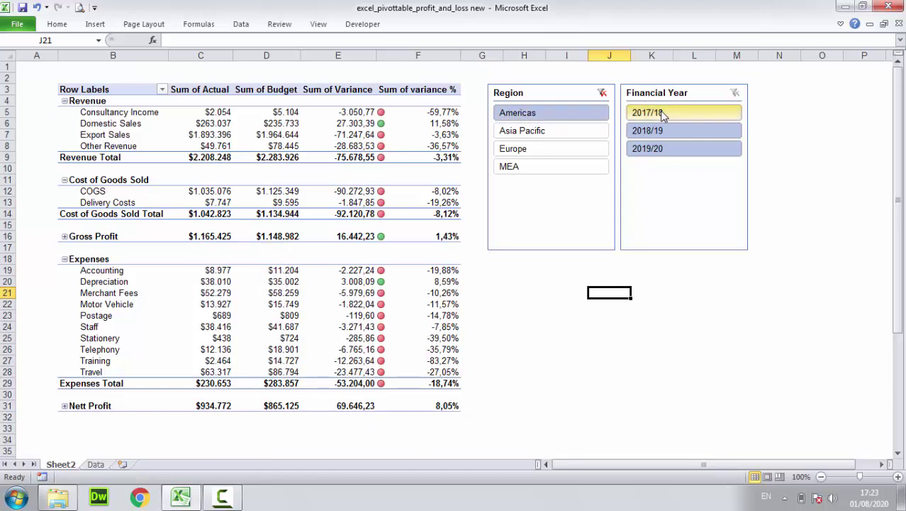
click(663, 132)
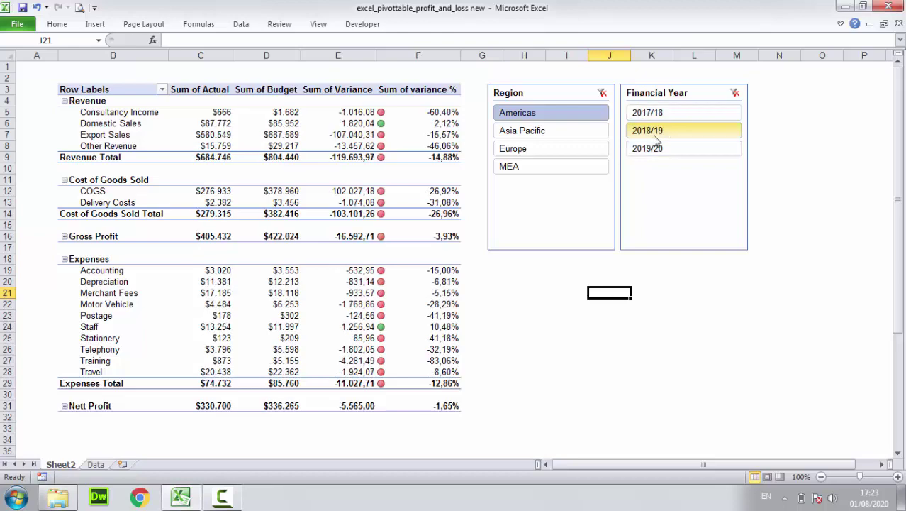
click(736, 93)
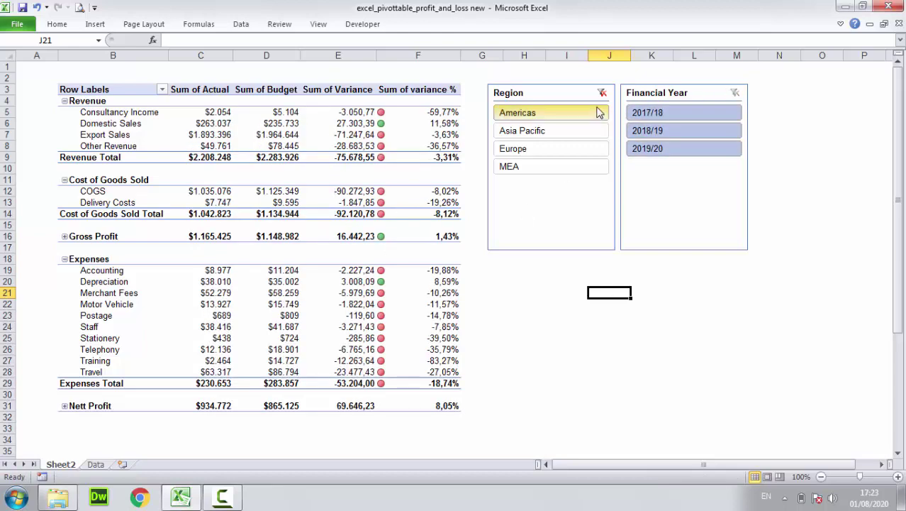
click(602, 93)
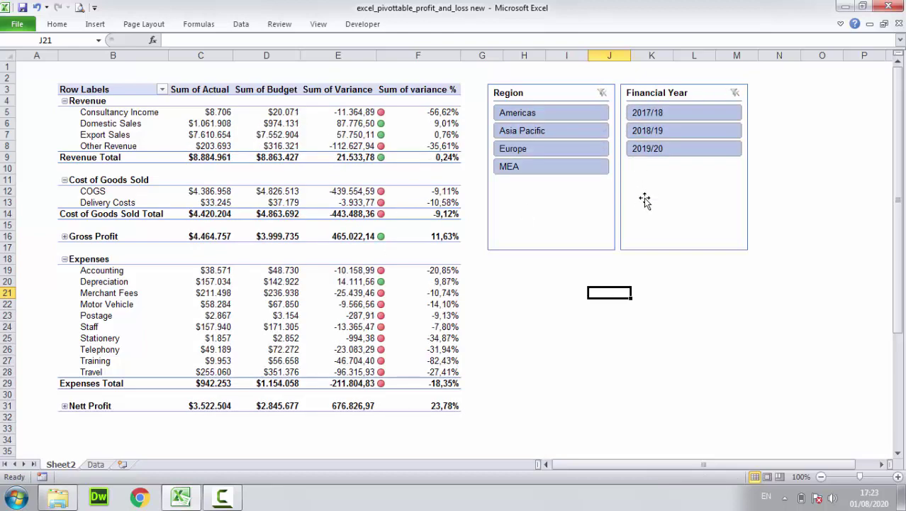